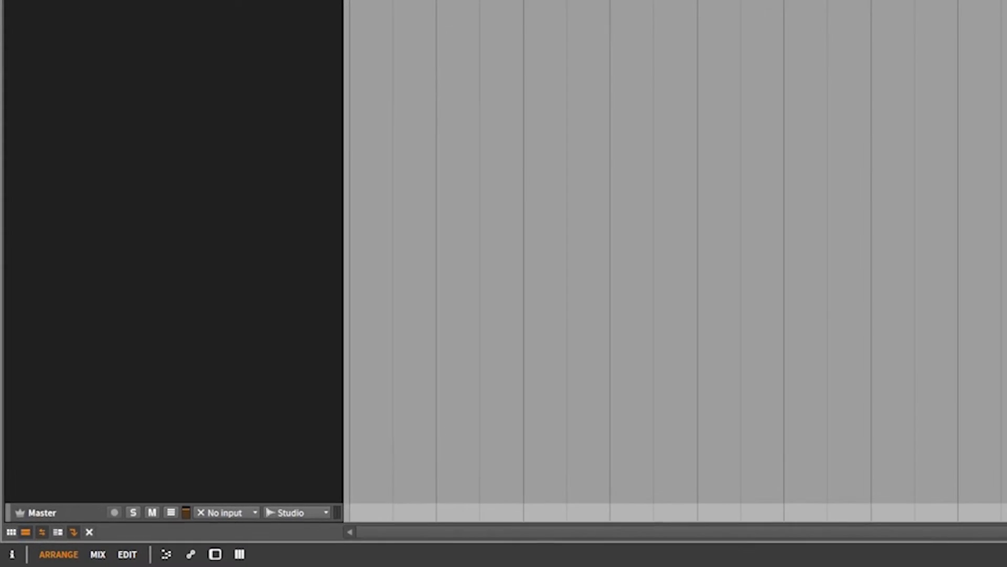
Show the No Haste track's Polysynth device panel and briefly expand its remote controls.
key(d)
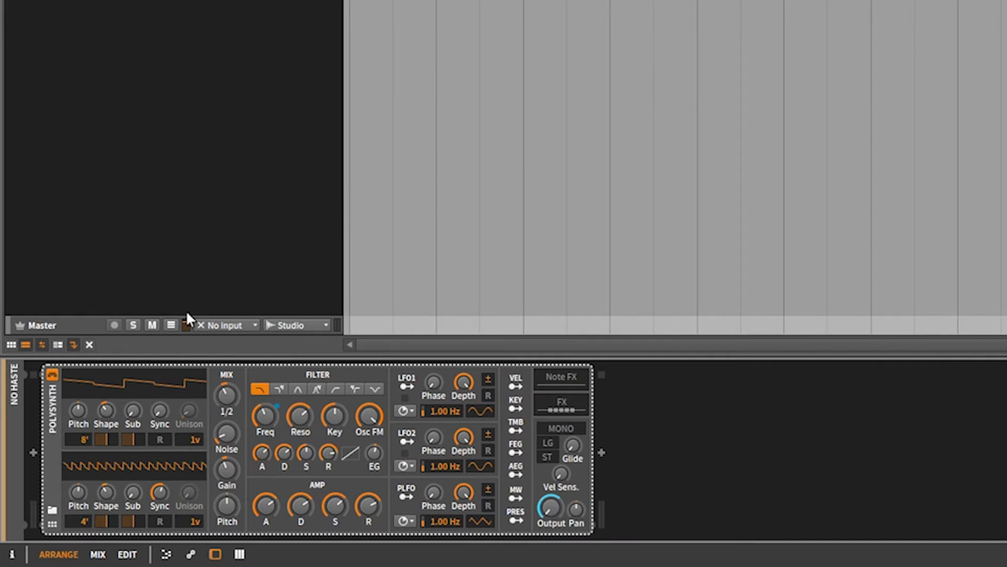
click(51, 524)
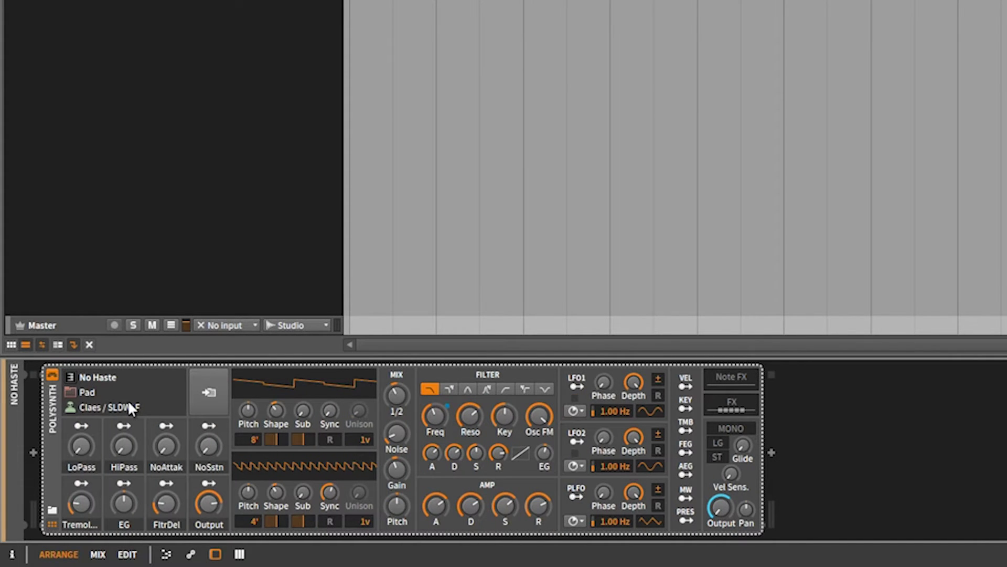
click(53, 525)
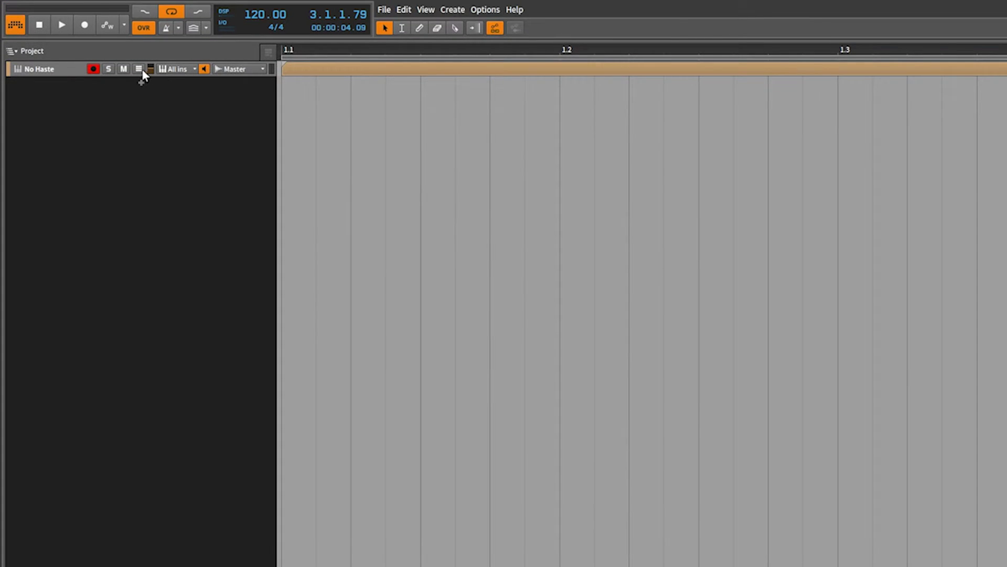
Reveal the No Haste track's Polysynth Filter Frequency automation lane and play the curve back.
click(138, 68)
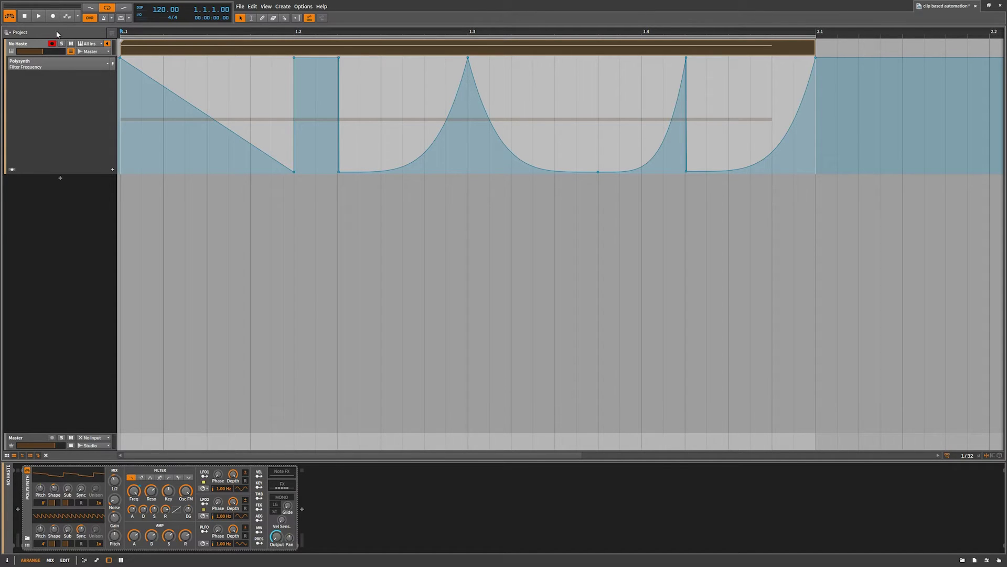
click(40, 16)
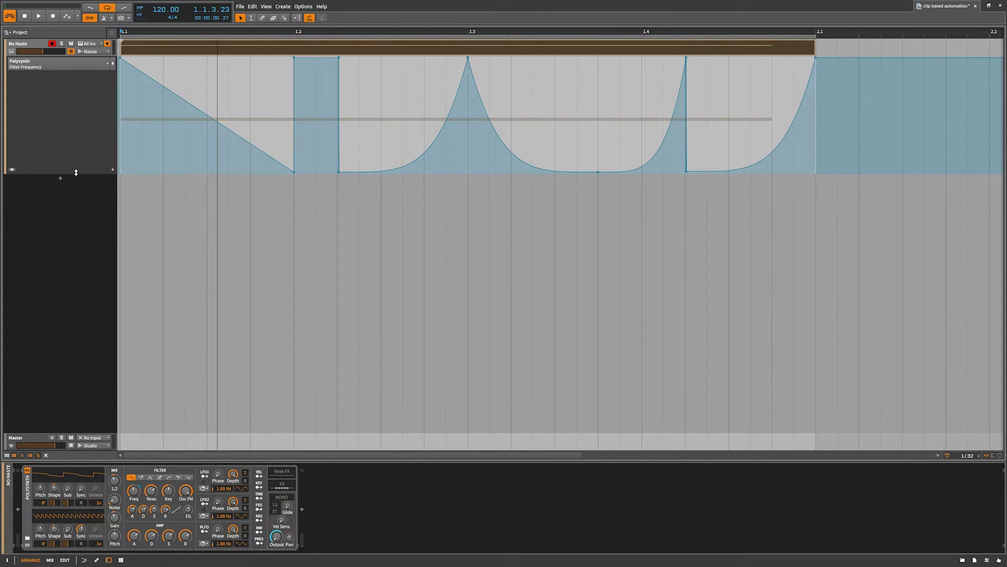
Shorten the Filter Frequency lane and open the clip launcher wide enough to show Scenes 1–4.
drag(76, 174, 92, 38)
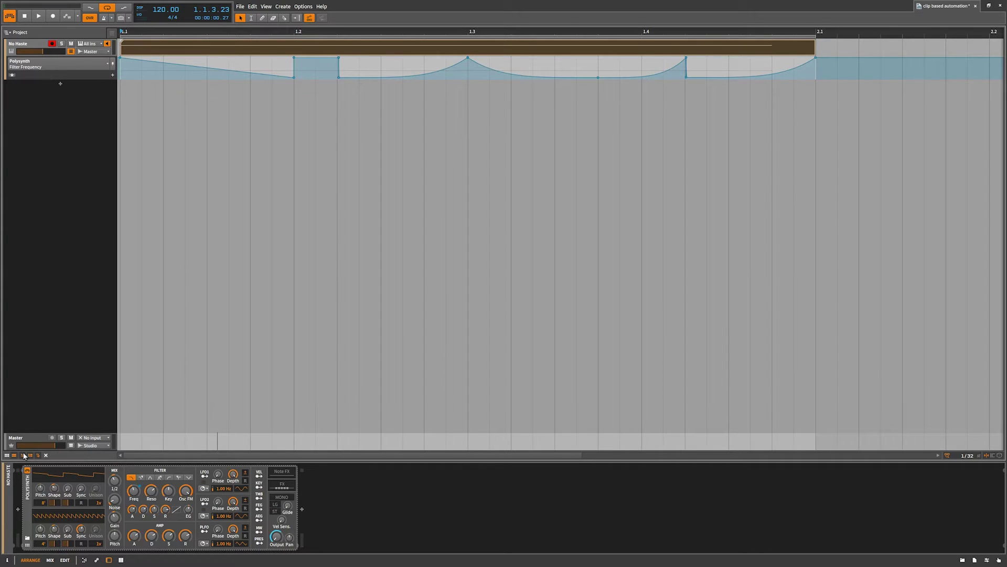
click(6, 456)
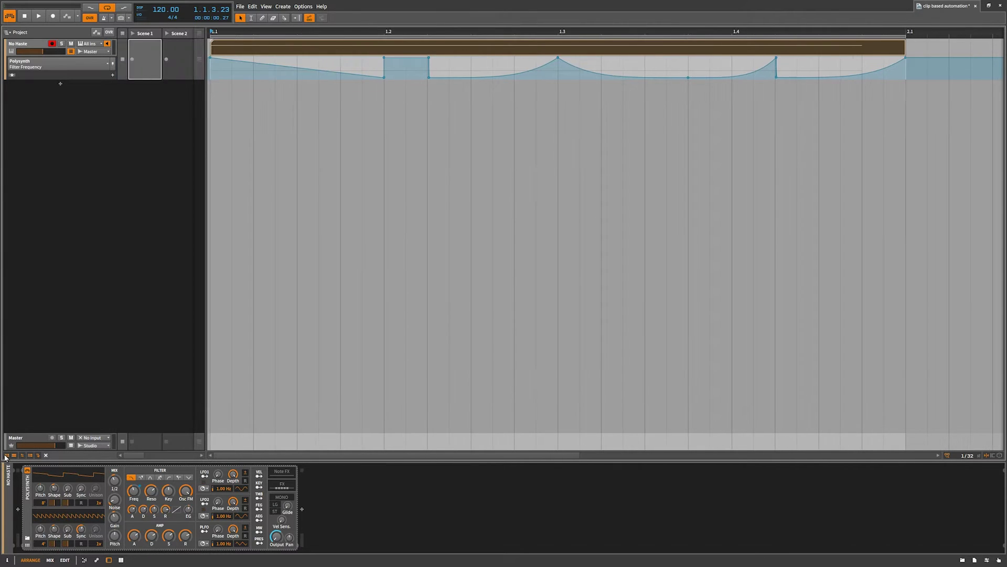
drag(207, 101, 435, 97)
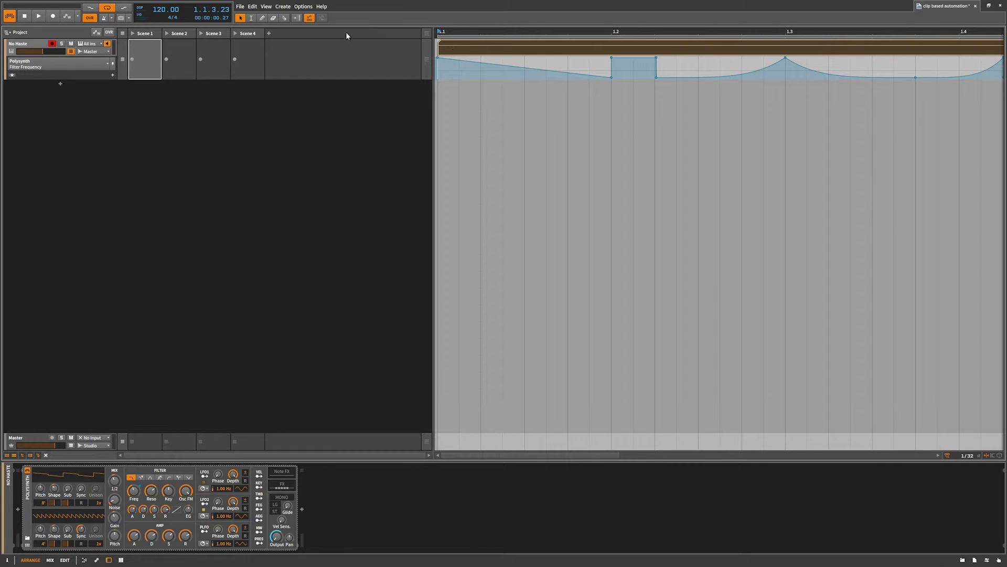
Compare copying the arranger clip into Scene 1 with automation-follow off and on, keeping the automated copy.
click(309, 19)
drag(468, 50, 155, 48)
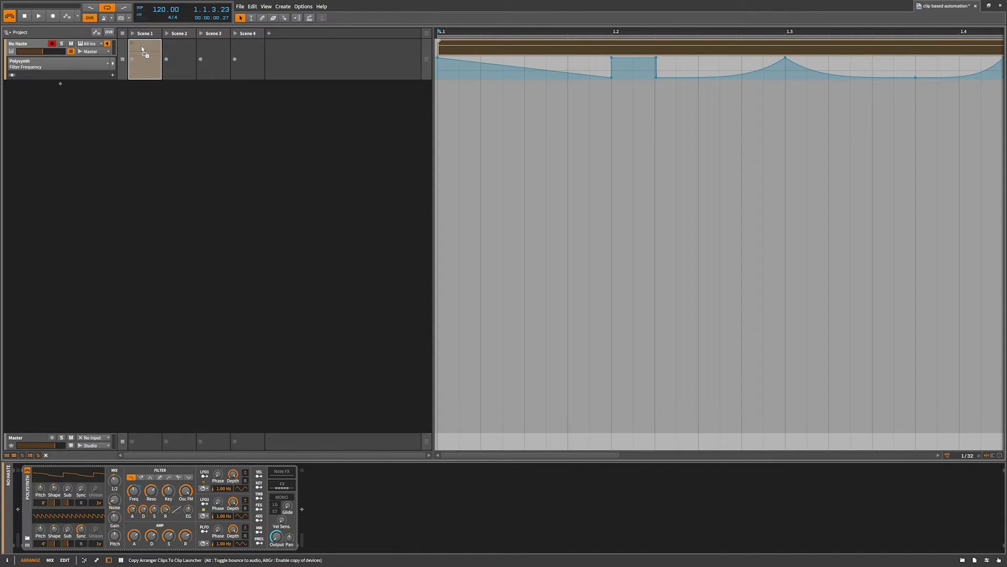
drag(141, 49, 143, 49)
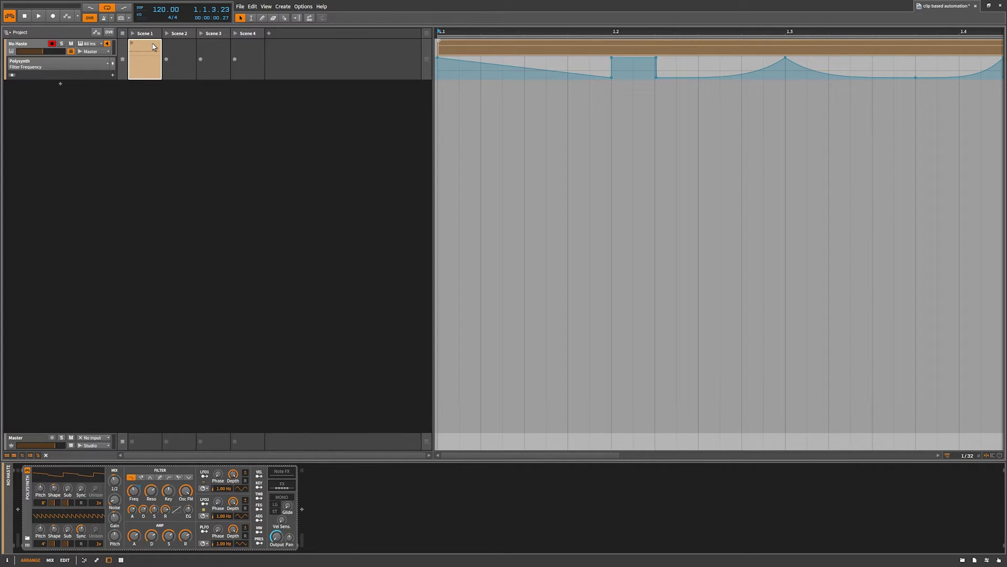
key(Delete)
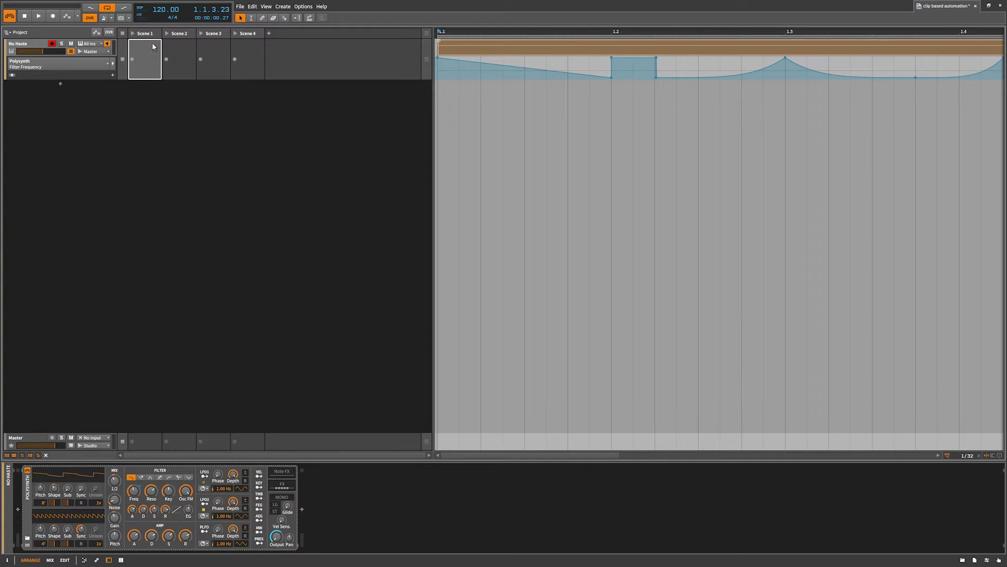
click(309, 19)
drag(495, 46, 148, 60)
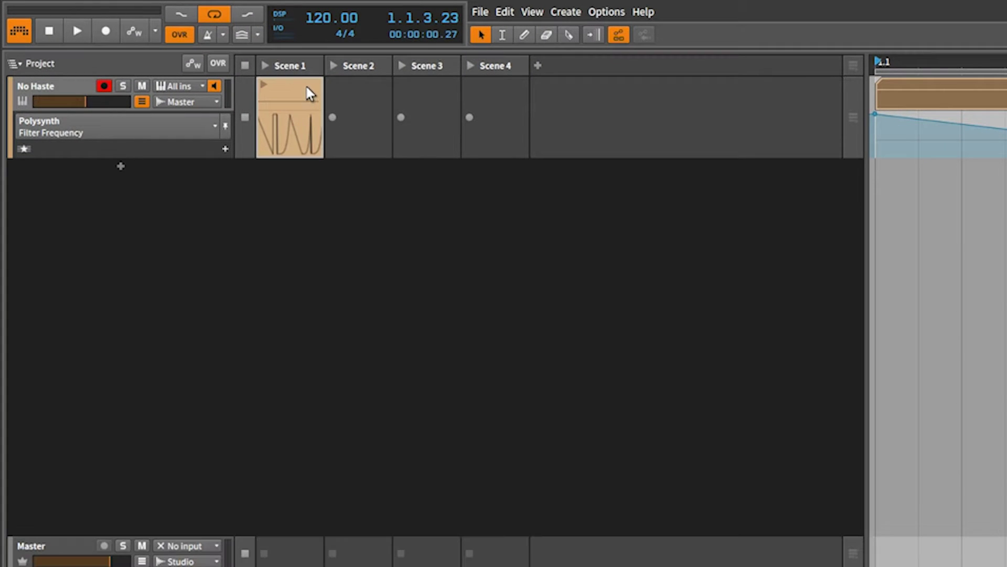
Rename the Scene 1 clip 'best ever' and show its Filter Frequency automation in the clip editor.
double_click(305, 85)
text(best ever)
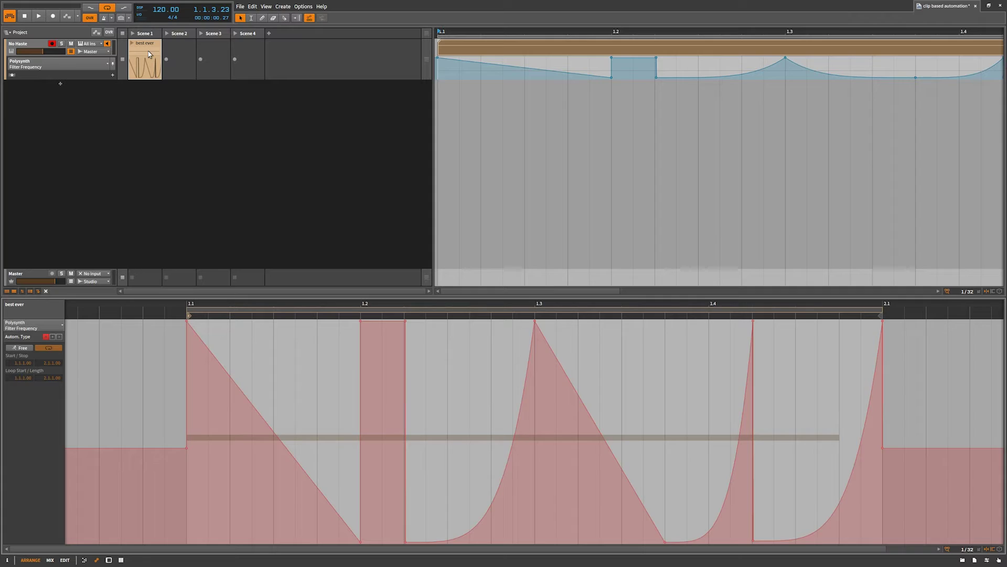
click(299, 107)
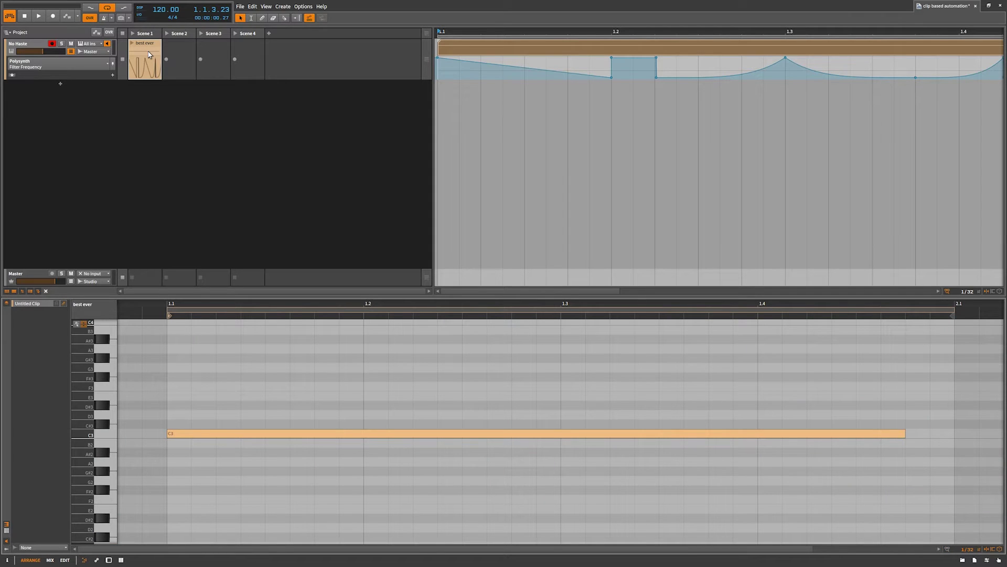
click(151, 71)
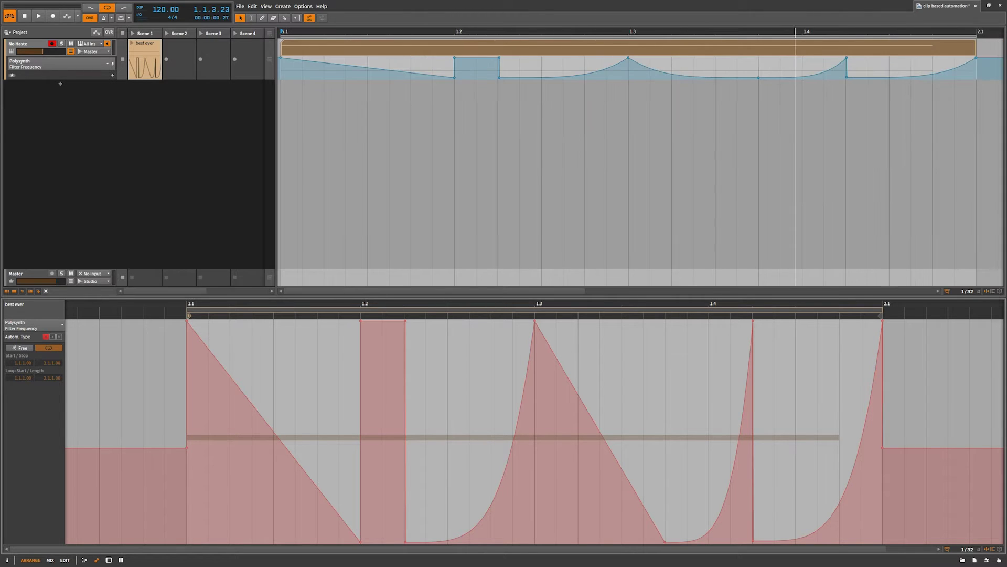
Zoom out, undo a trial copy at bar 2.1, and duplicate 'best ever' into Scene 2.
key(minus)
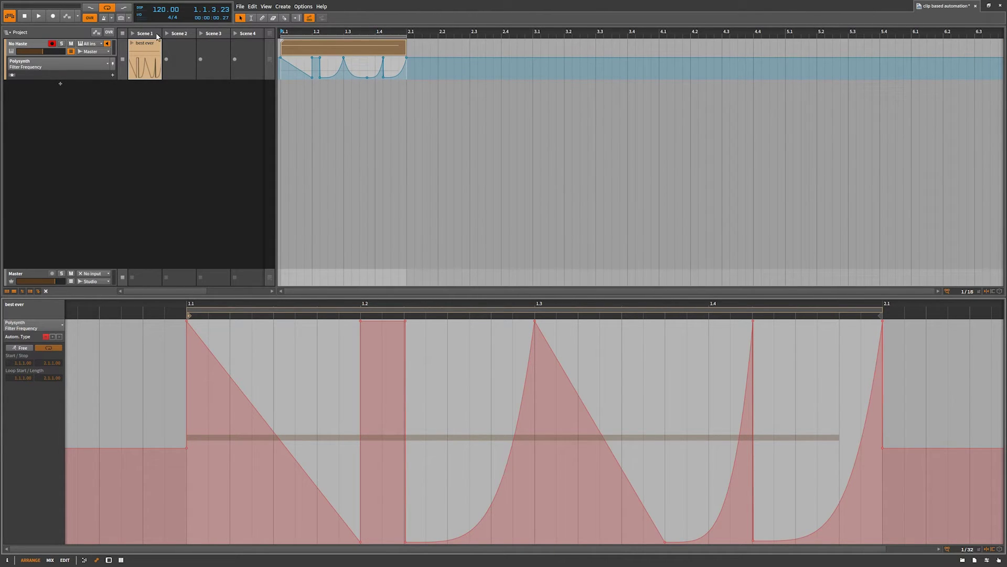
click(147, 46)
drag(147, 46, 409, 57)
key(Delete)
click(150, 46)
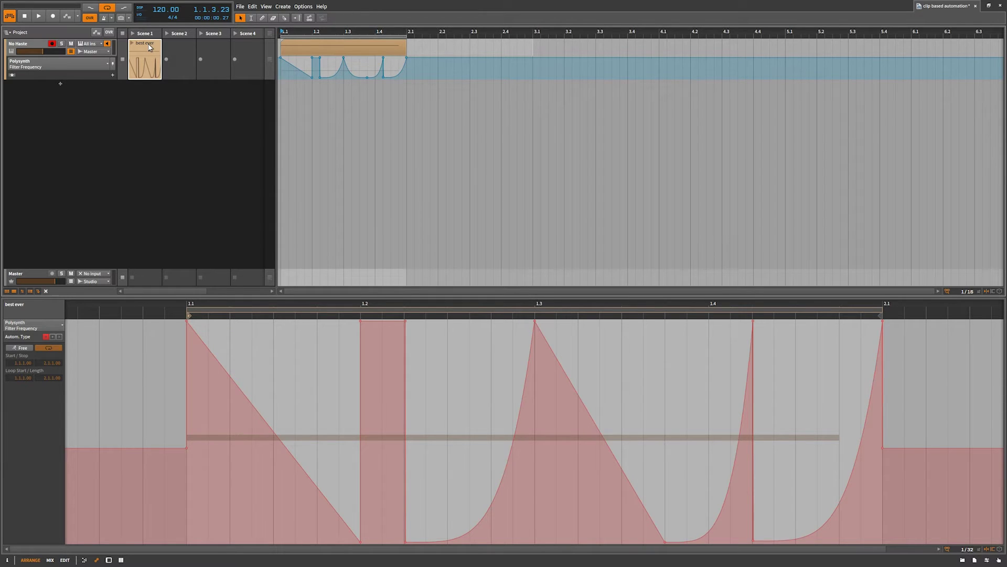
drag(149, 47, 184, 52)
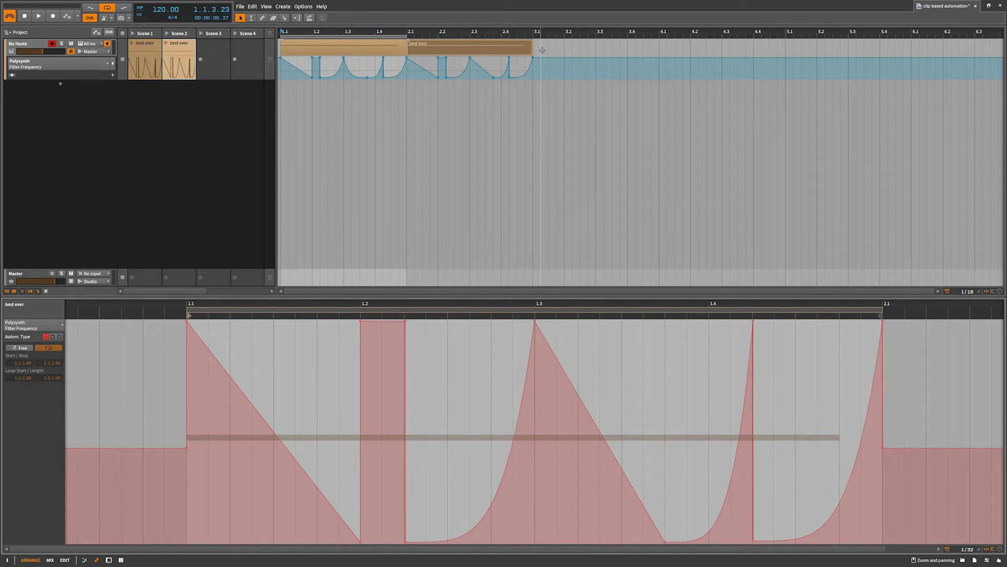
Test copying the Scene 2 clip to bars 2.1 and 3.1, then delete those clips and leftover automation.
drag(179, 47, 297, 23)
drag(180, 47, 463, 77)
drag(464, 77, 588, 58)
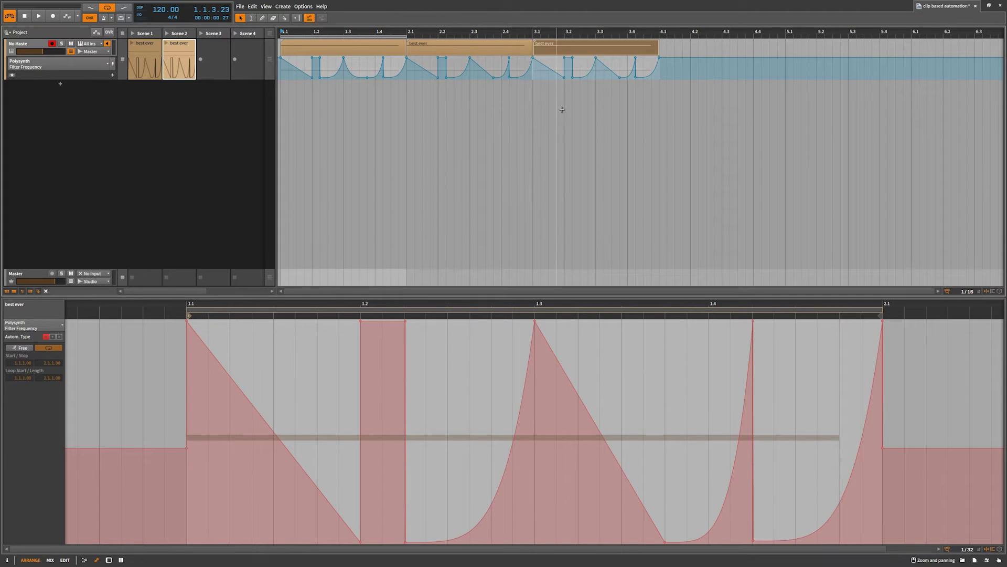
drag(670, 51, 468, 91)
key(Delete)
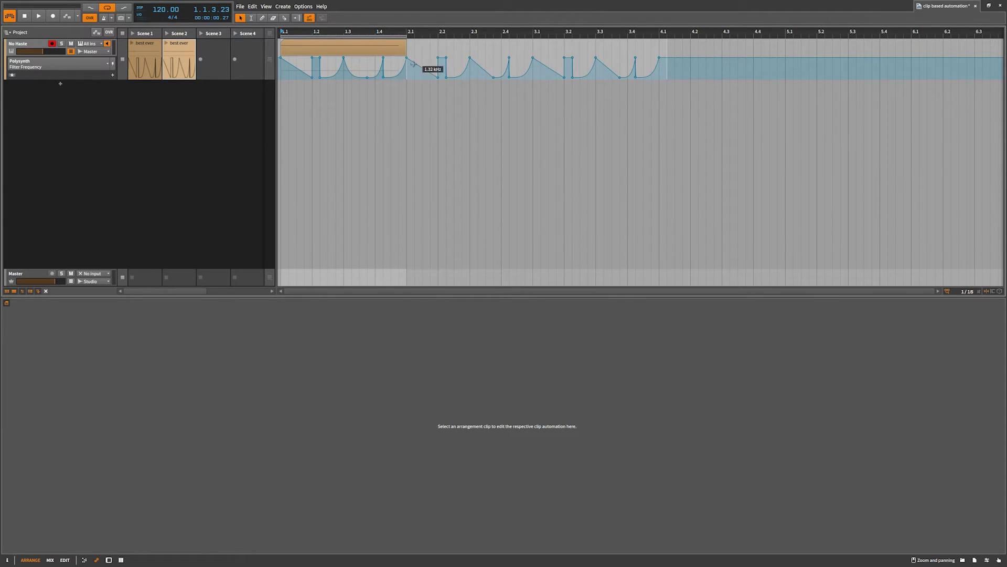
drag(432, 57, 667, 87)
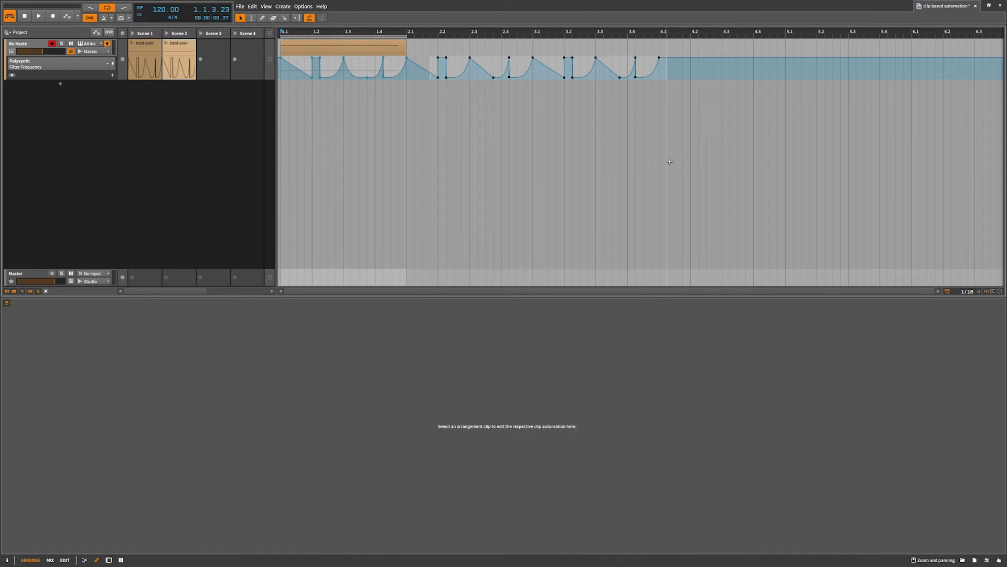
key(Delete)
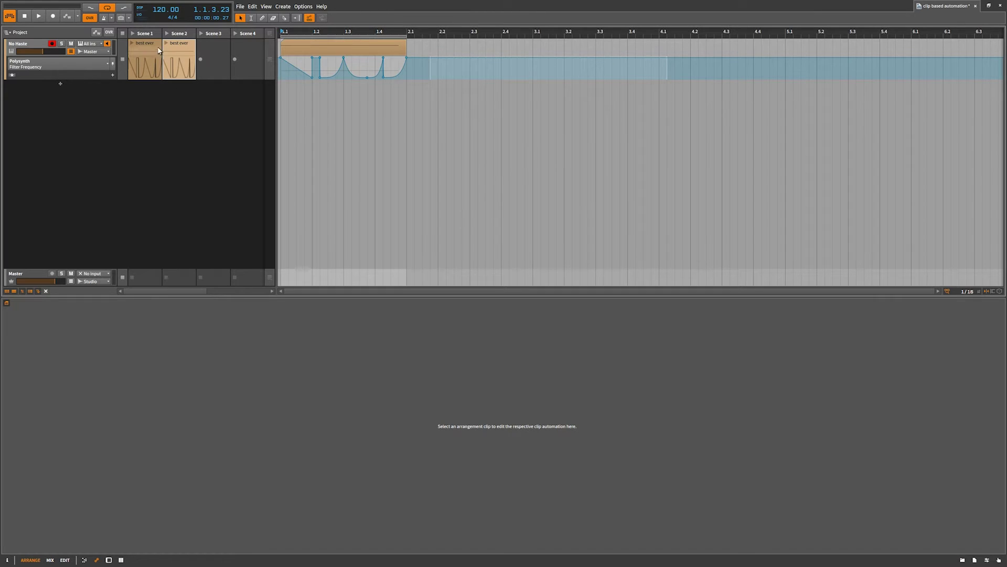
Reshape the Scene 2 clip's automation: pulse to 9.54 kHz, 1.2 peak to bottom, 1.3 peak to 2.52 kHz, concave ramp.
click(181, 44)
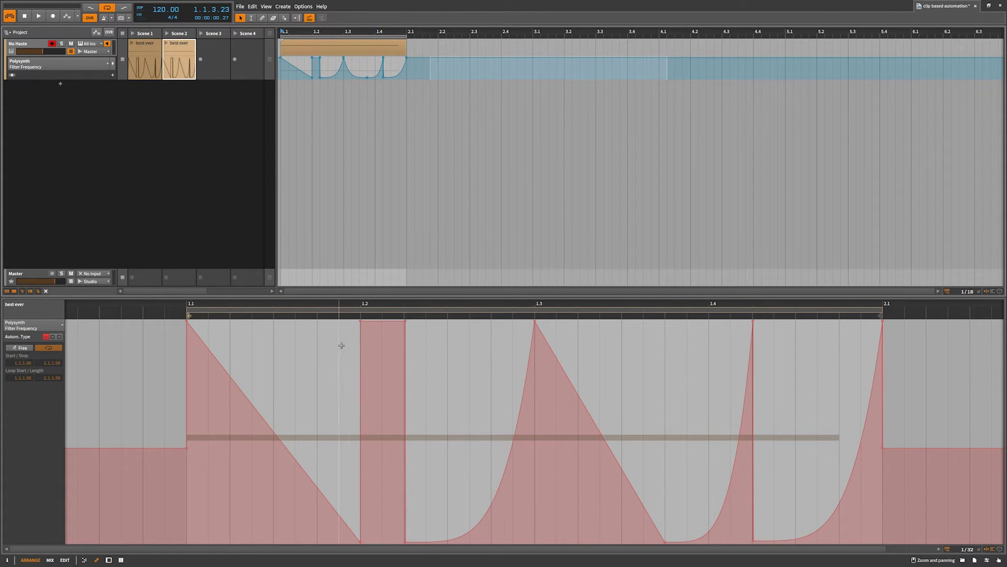
drag(405, 321, 405, 442)
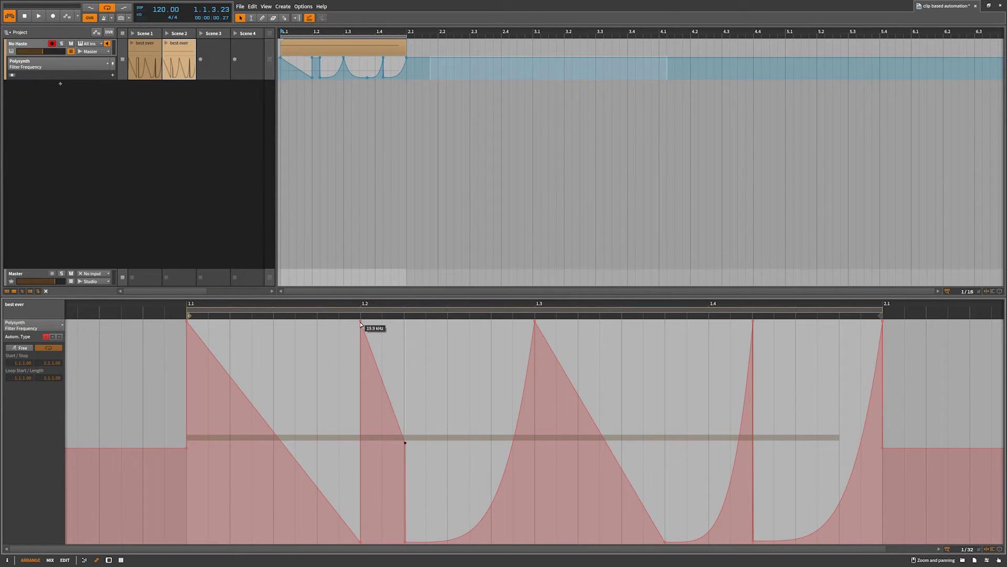
drag(361, 324, 360, 541)
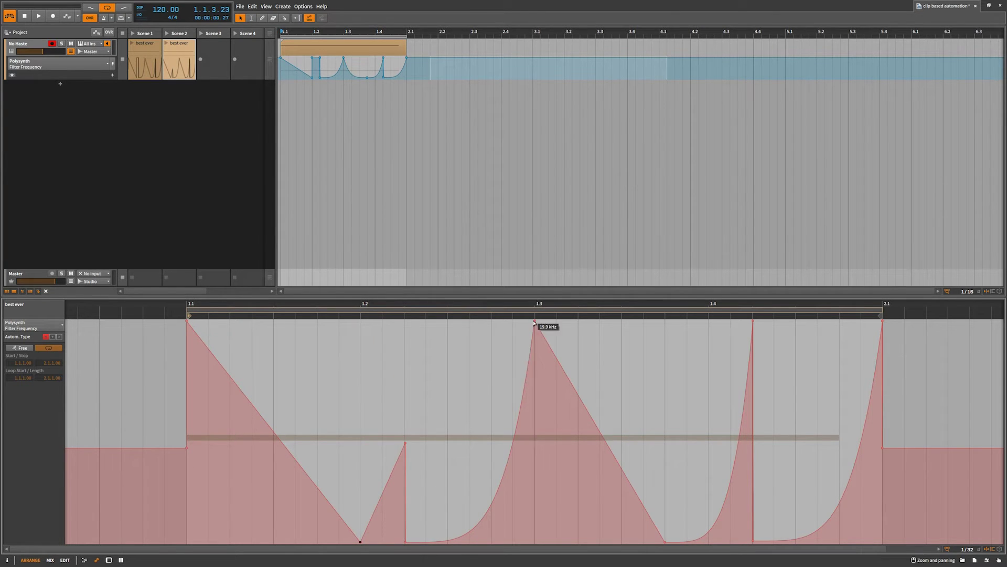
drag(535, 321, 665, 382)
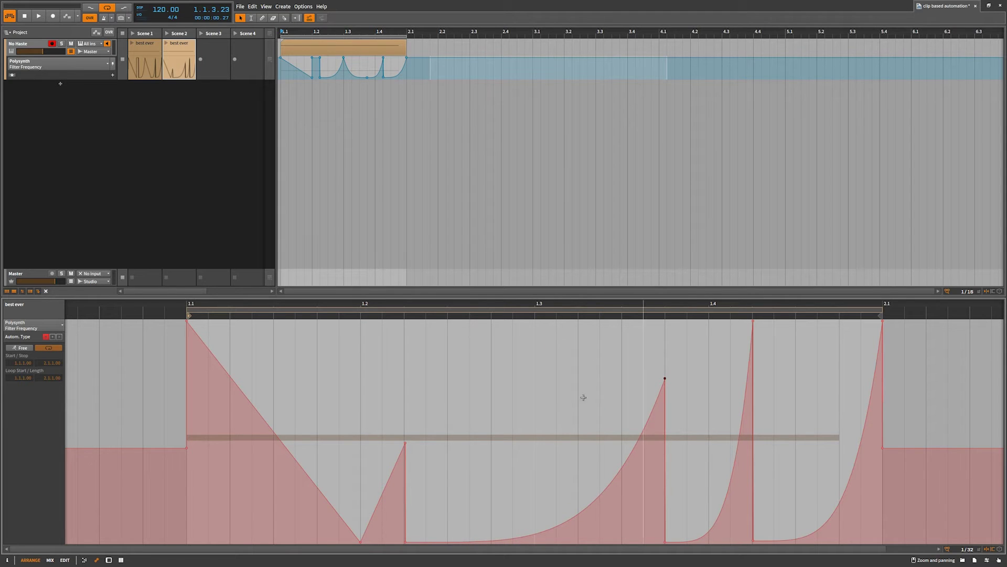
drag(236, 384, 220, 451)
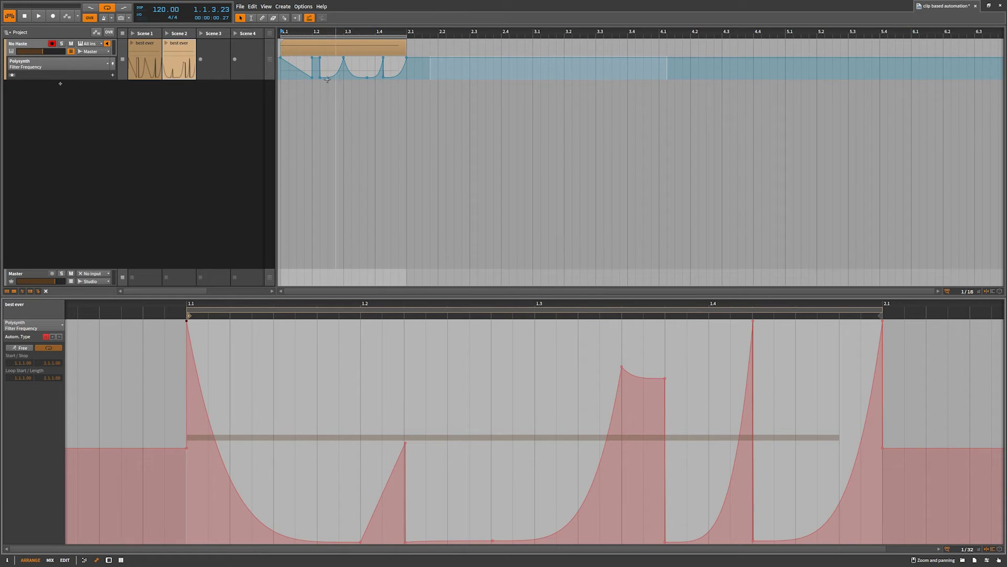
click(525, 66)
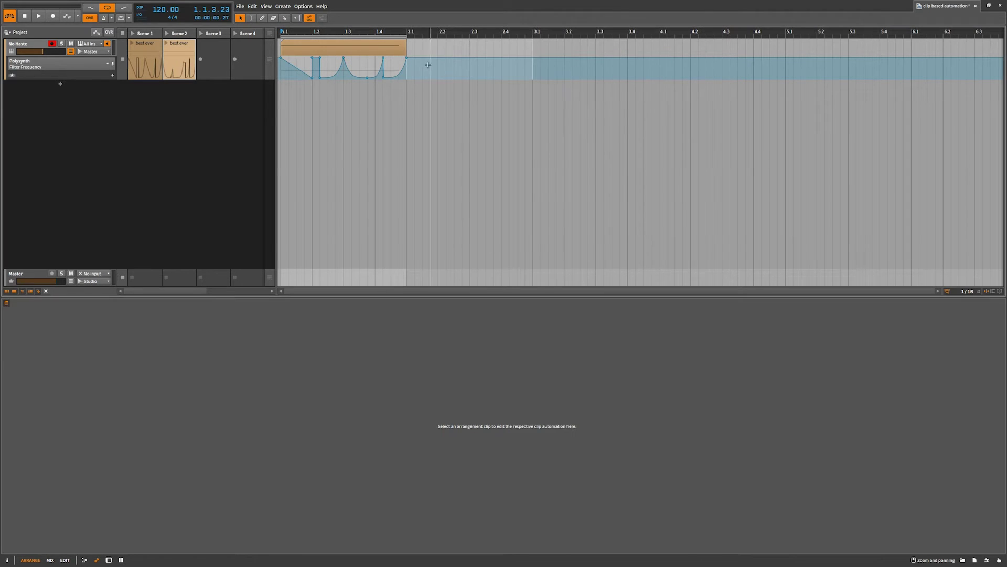
Copy the edited Scene 2 clip into the arrangement at bar 2.1, looped to bar 5.3.
click(182, 46)
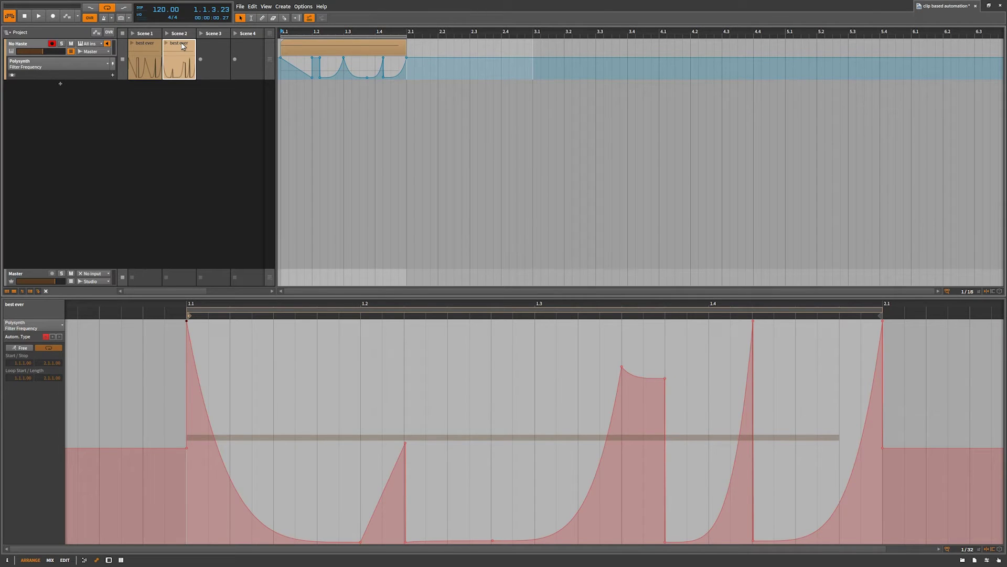
drag(180, 47, 409, 64)
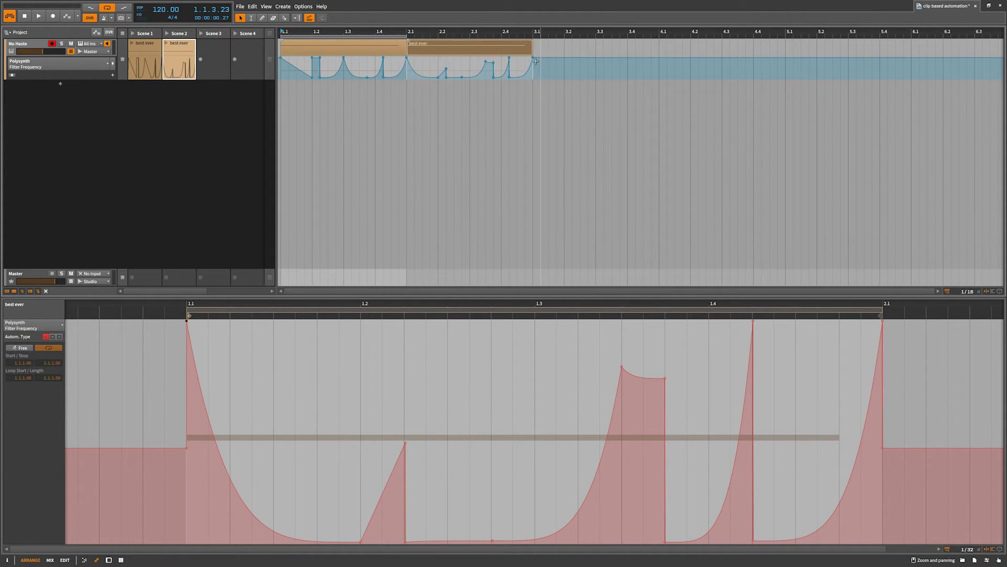
drag(533, 42, 872, 40)
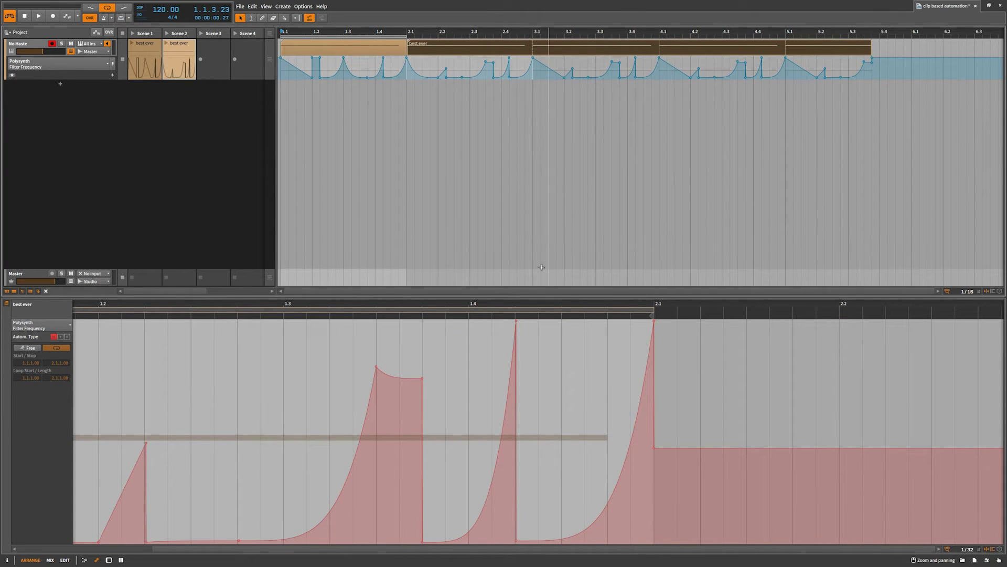
Lower the automation peaks to 51 Hz, about 826 Hz and 1.72 kHz, then show the Scene 2 clip's automation.
mouse_move(376, 367)
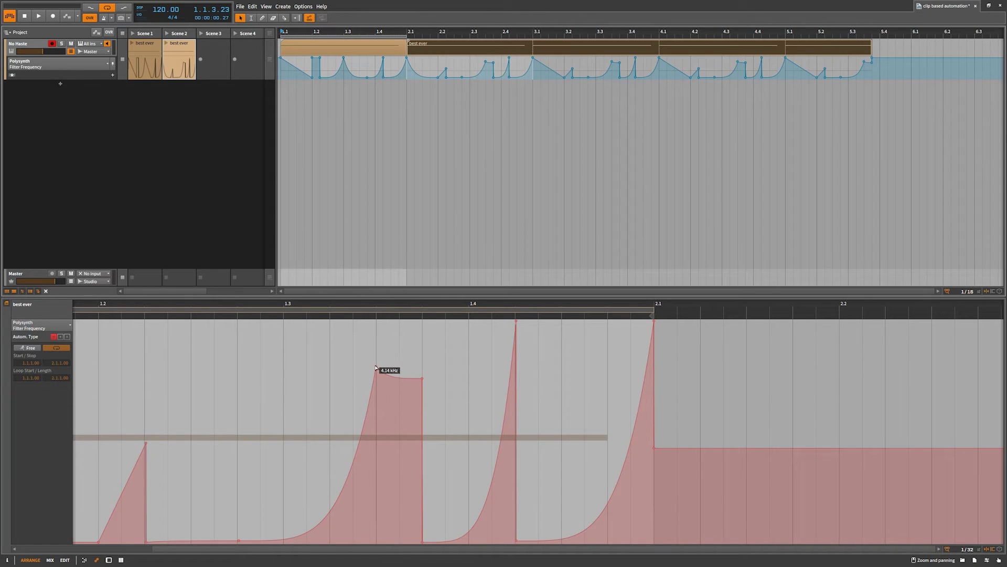
drag(376, 367, 261, 404)
drag(517, 326, 659, 460)
drag(655, 323, 539, 355)
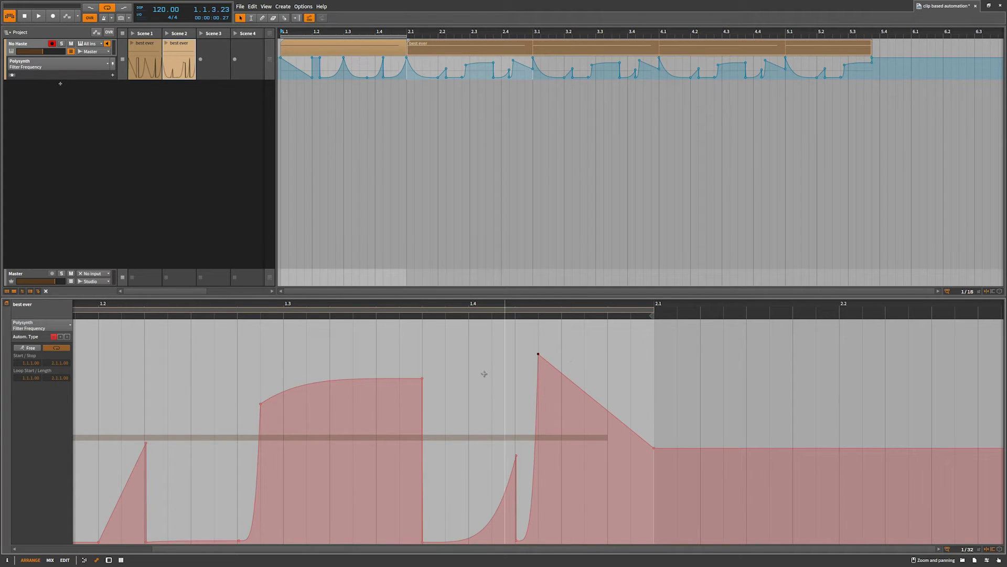
click(185, 46)
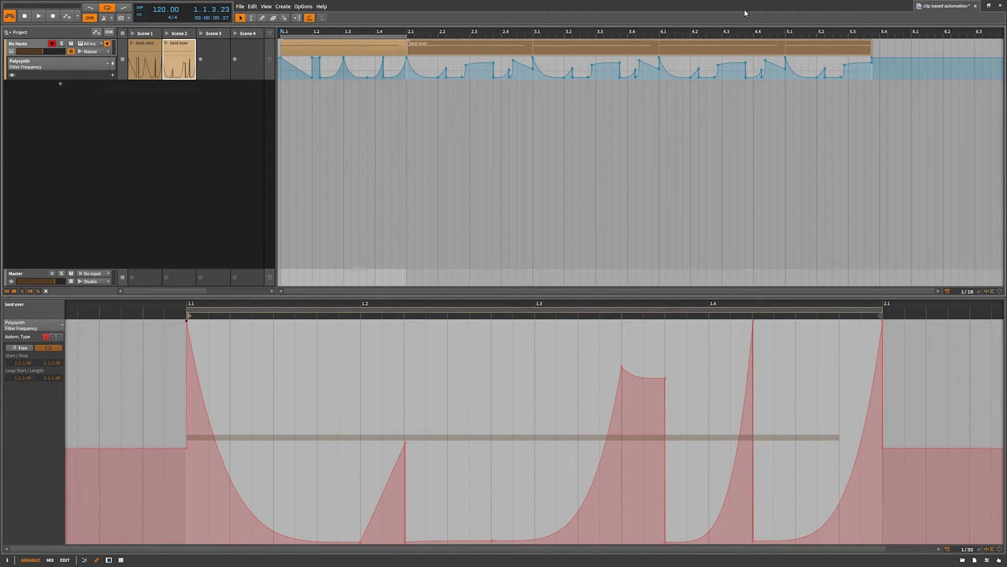
Delete the second 'best ever' arrangement clip and all remaining track automation points, then enter the Edit layout.
click(850, 53)
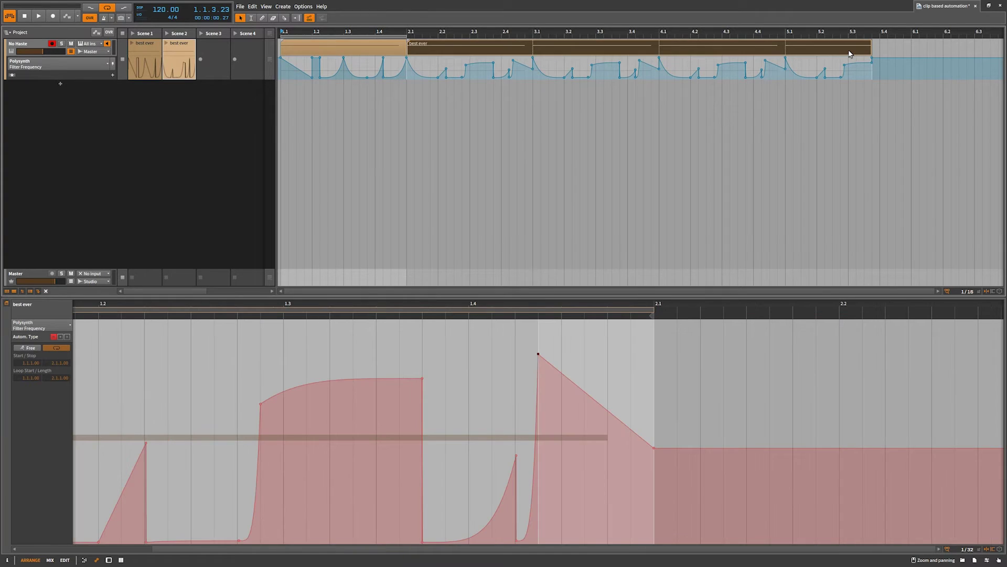
key(Delete)
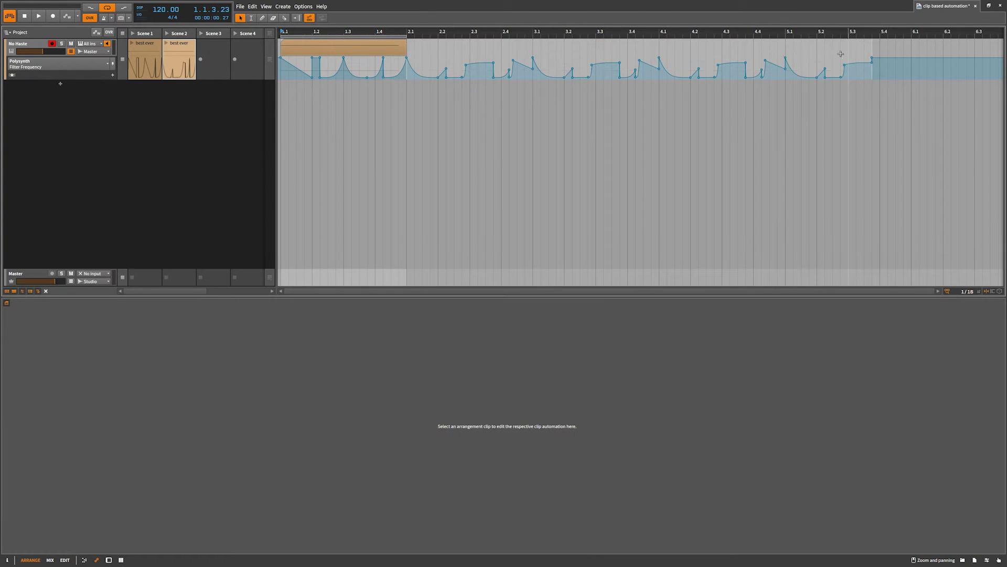
drag(879, 54, 417, 107)
click(865, 46)
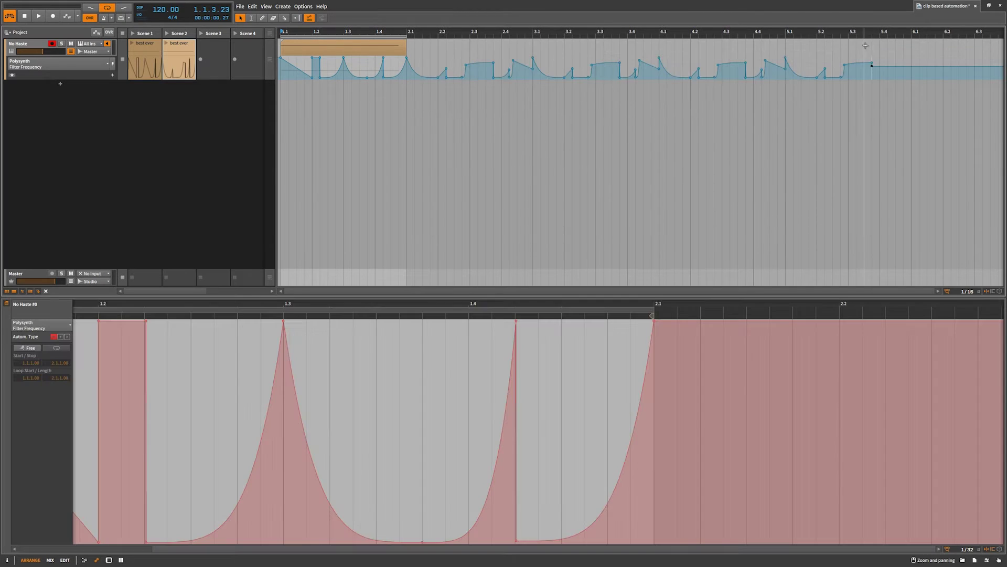
key(ctrl+a)
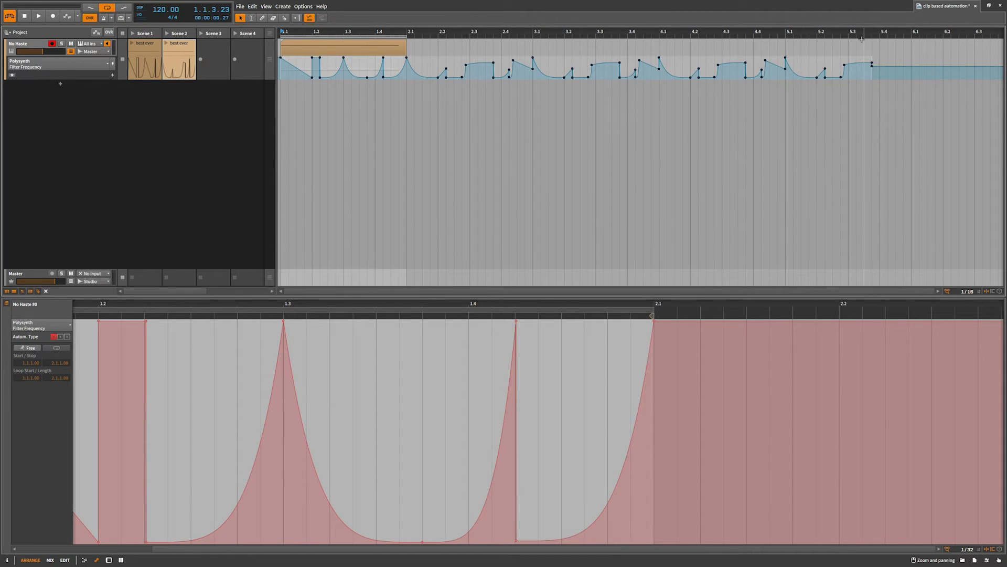
key(Delete)
click(64, 560)
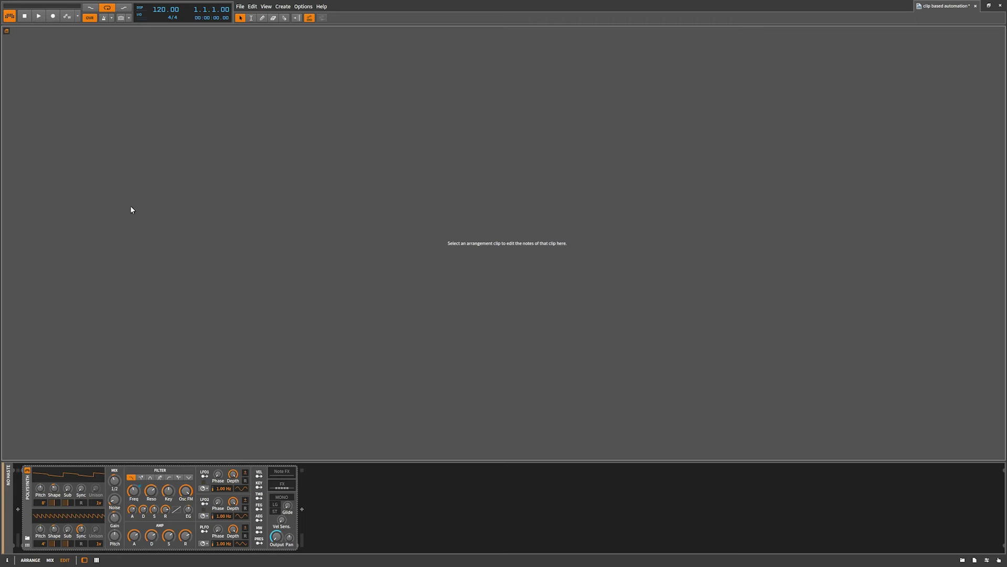
Toggle the Inspector and mixer, show the Polysynth device, then select the Scene 1 clip in Mix layout.
click(7, 560)
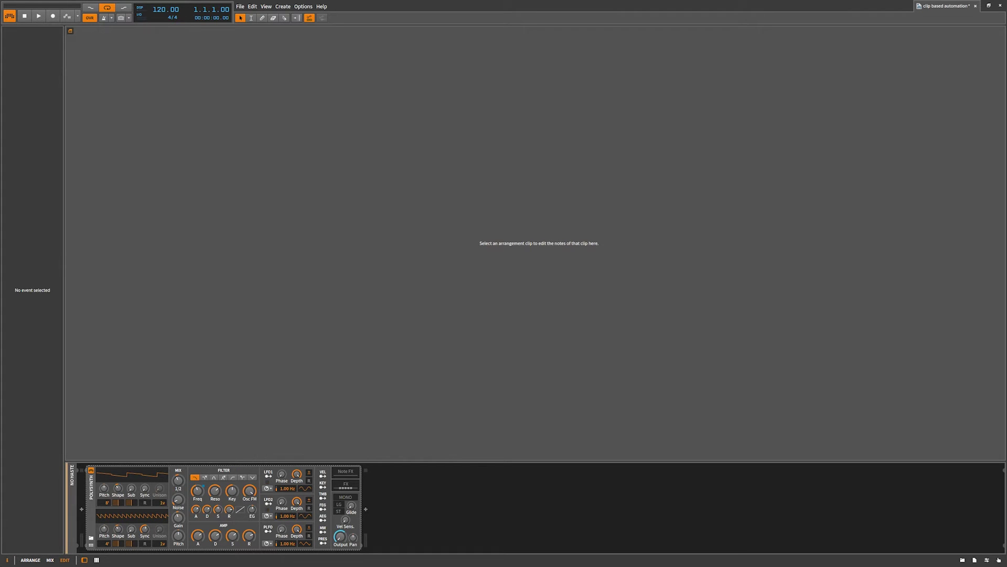
click(97, 560)
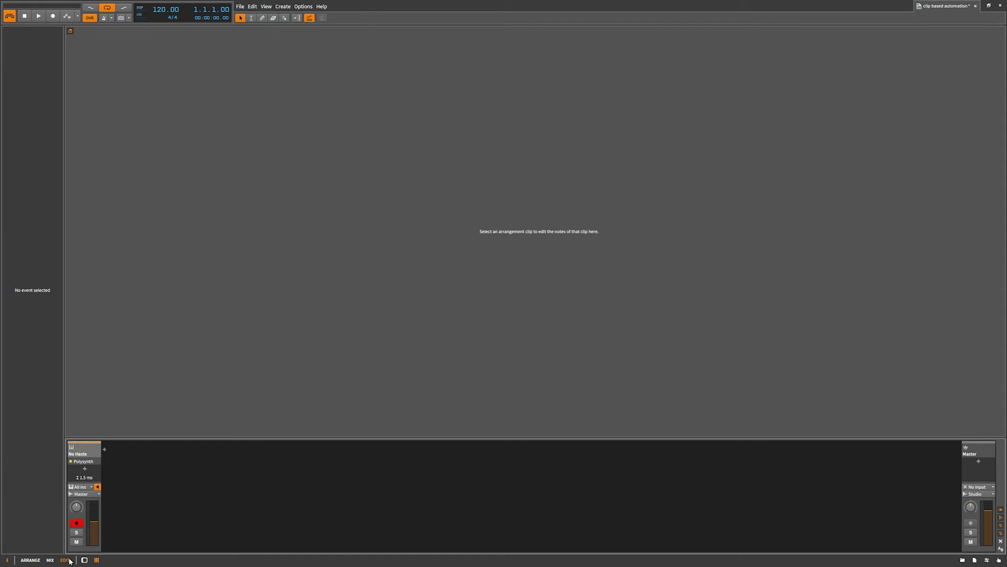
double_click(83, 461)
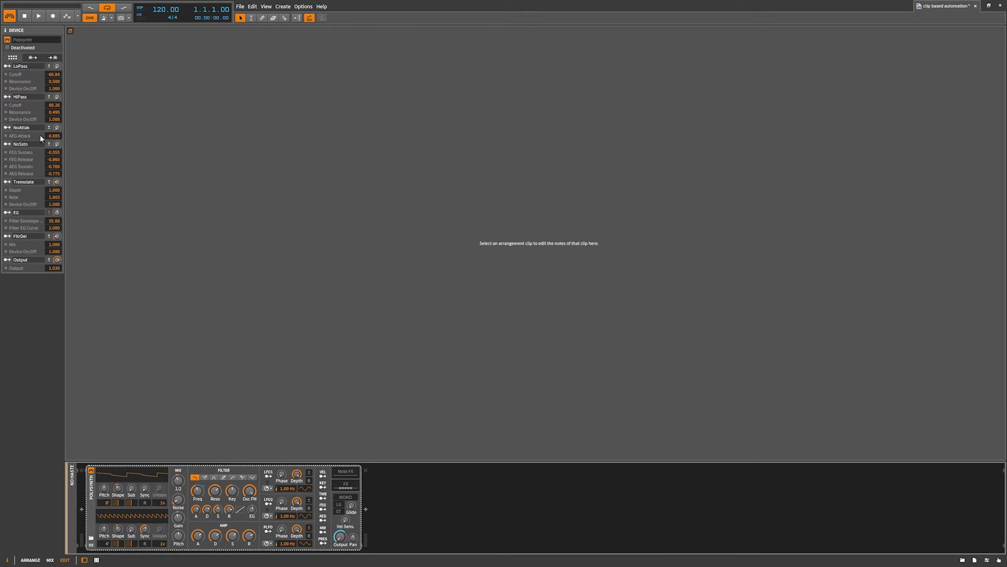
click(50, 560)
click(125, 52)
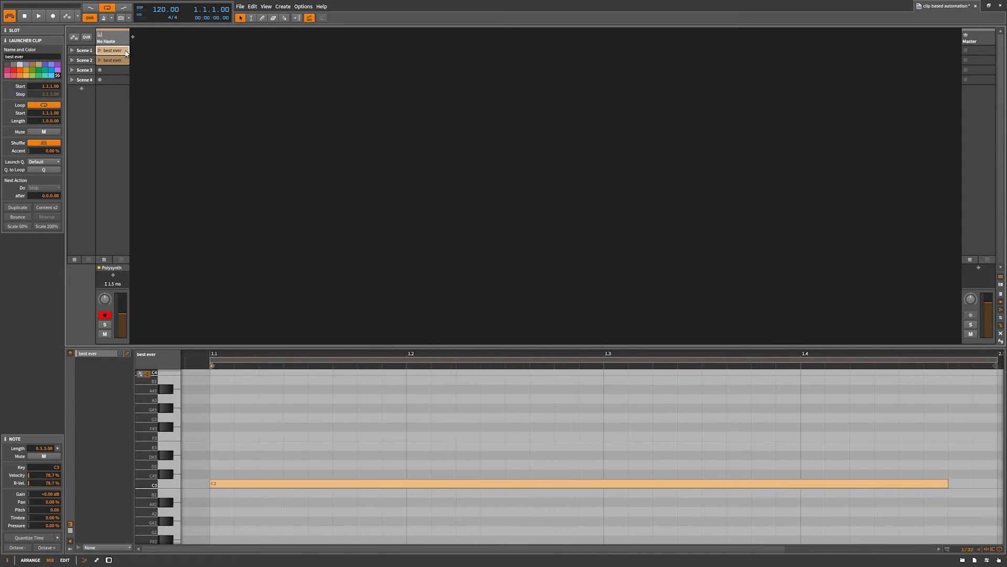
Enlarge the automation lane and draw a rise-and-fall envelope, peaking near 1.3 and falling to -50%, in the second automation type.
click(65, 559)
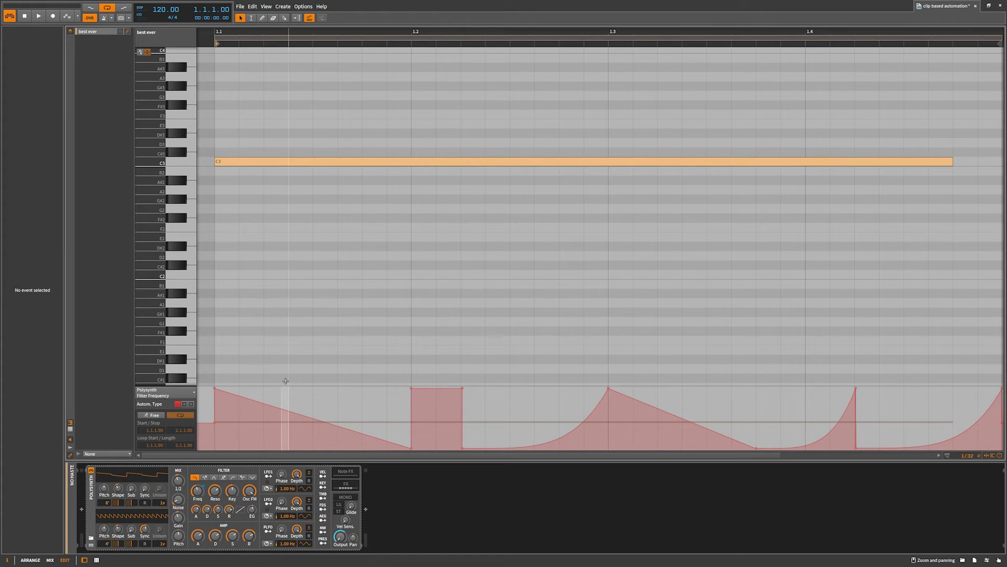
drag(286, 384, 273, 203)
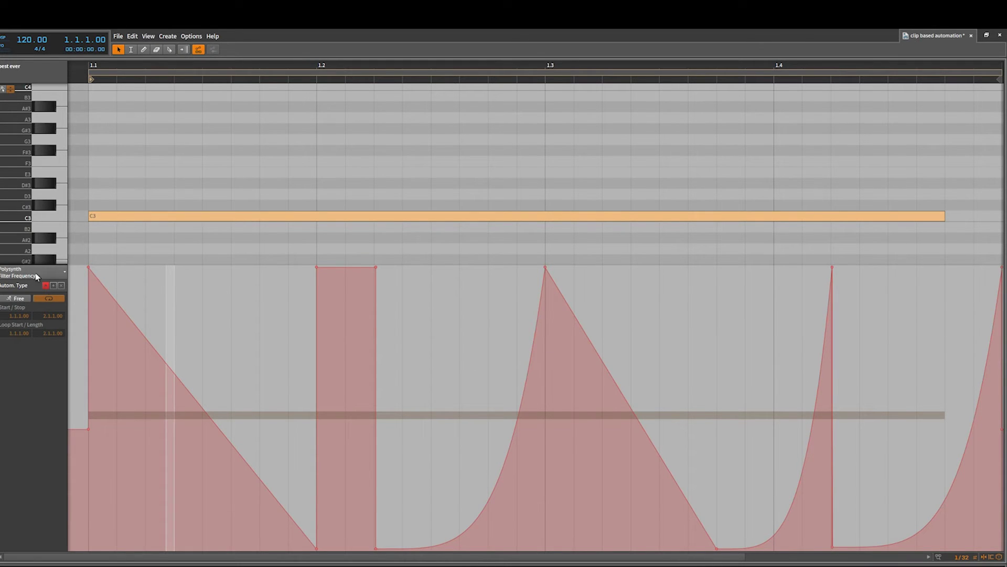
click(53, 285)
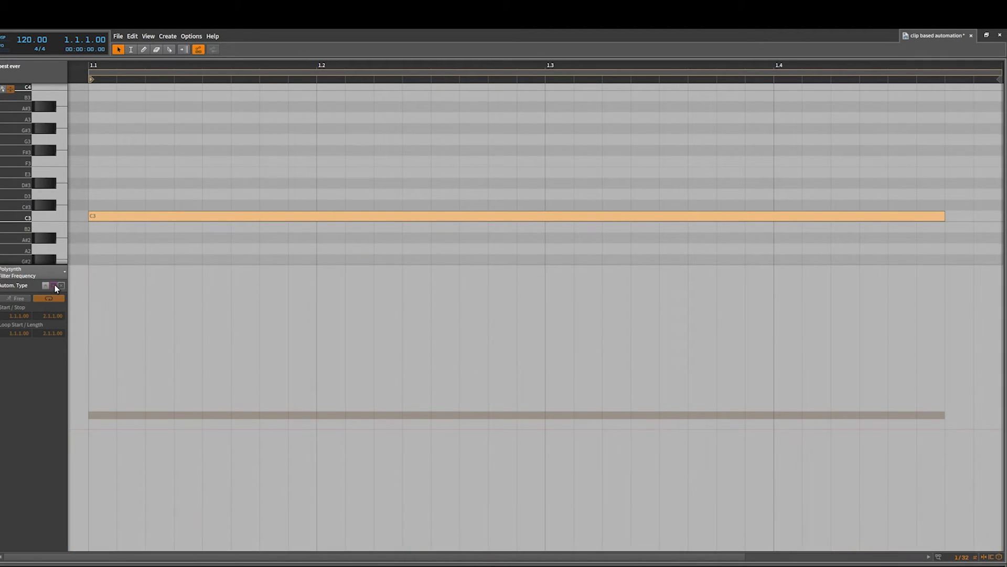
drag(126, 442, 127, 429)
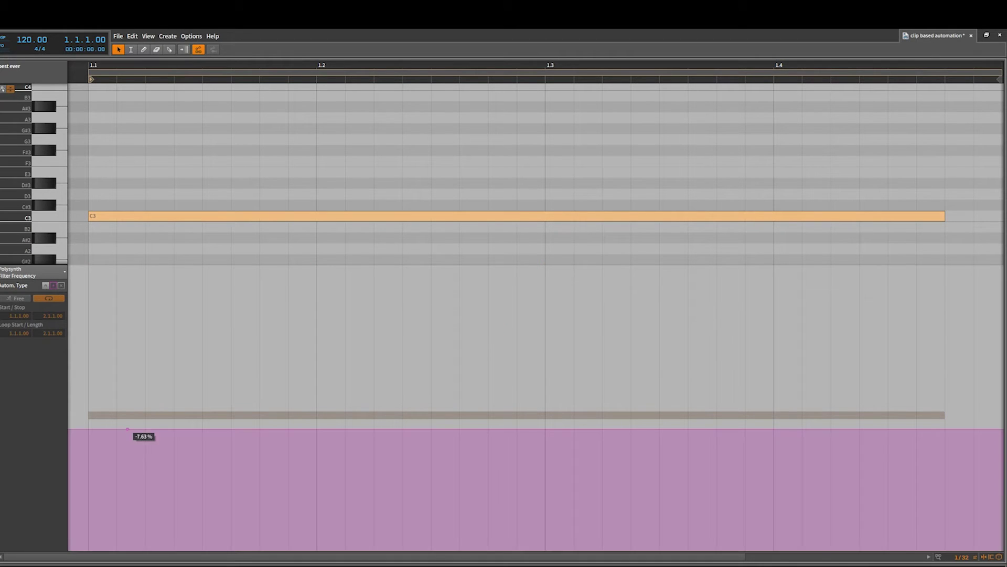
click(574, 429)
drag(574, 429, 557, 267)
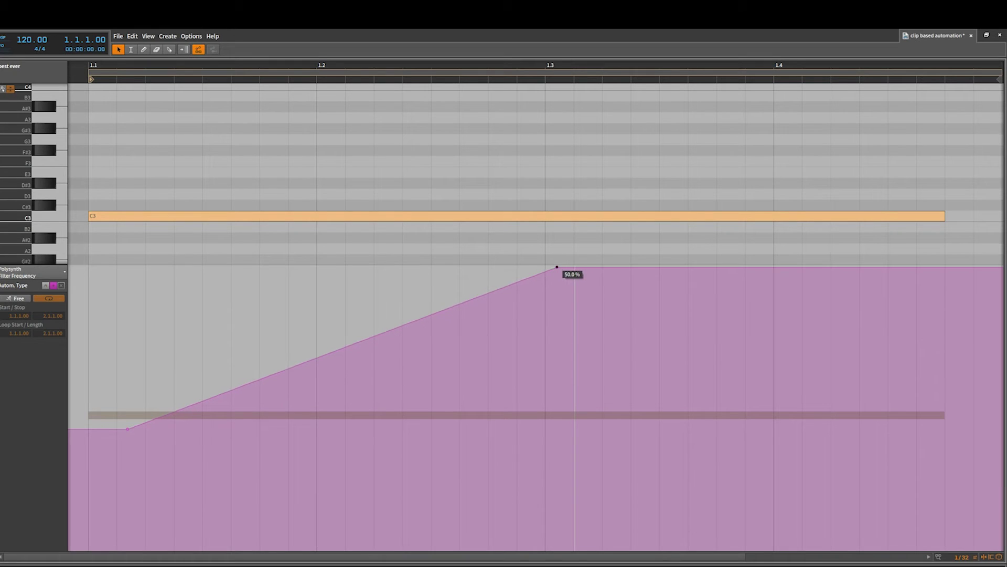
click(745, 267)
drag(891, 270, 1005, 549)
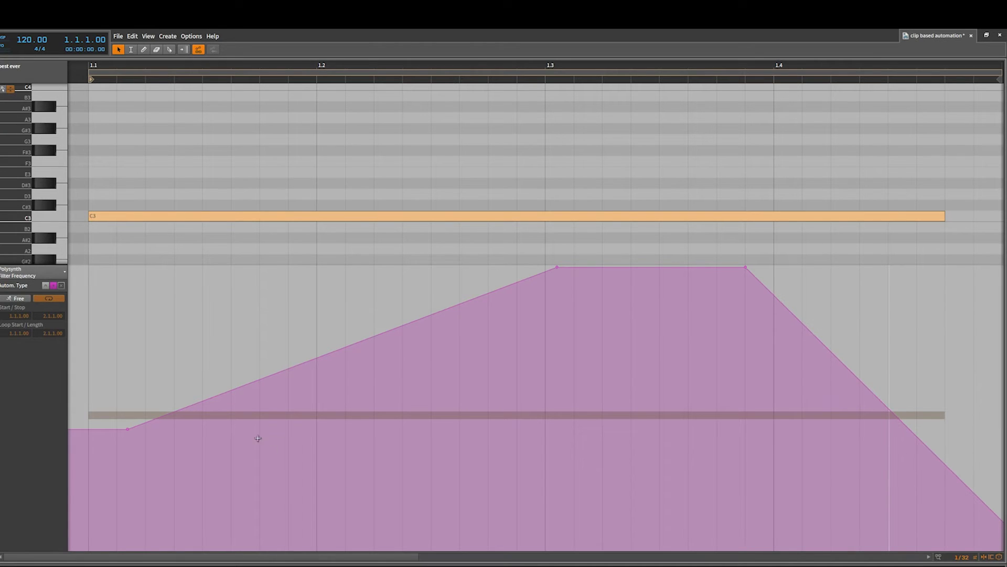
Compare the new envelope against the original curve, then switch to the empty third automation type.
click(46, 286)
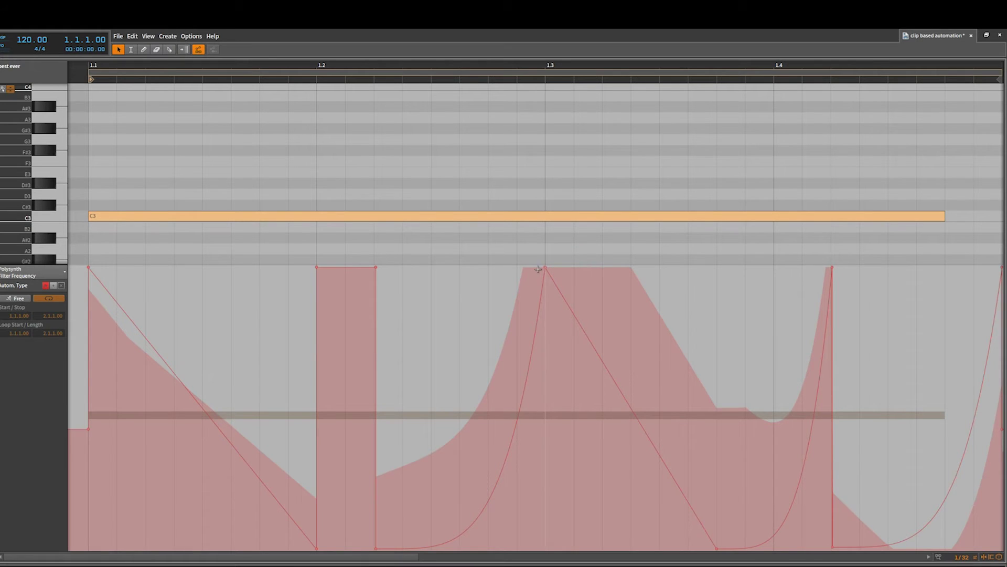
click(53, 287)
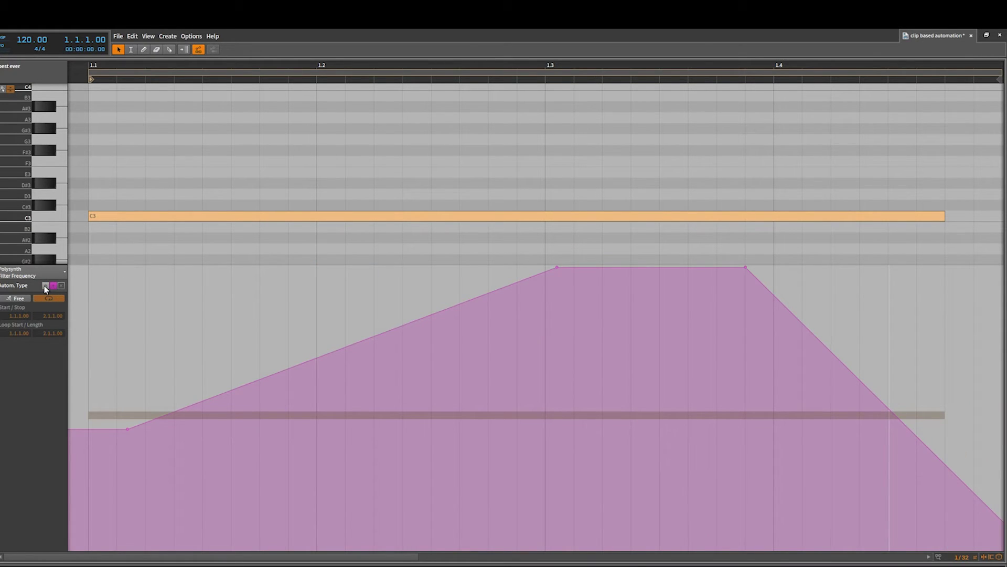
click(45, 287)
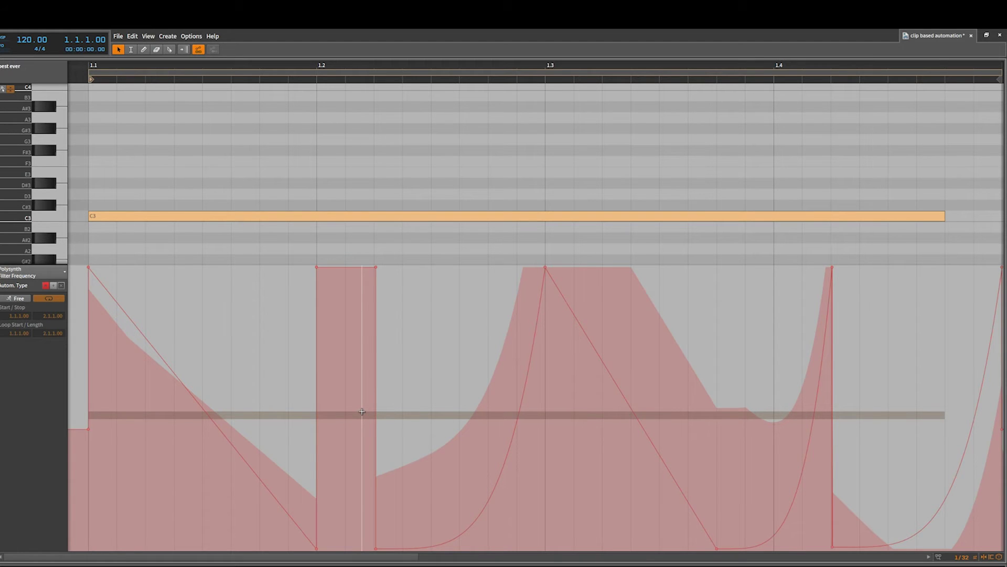
click(54, 286)
click(62, 286)
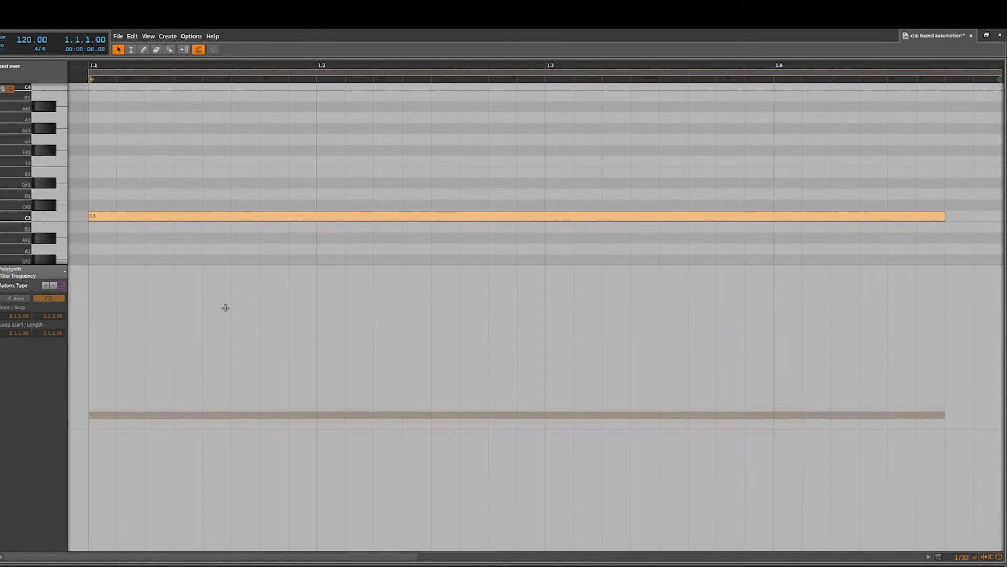
In the third automation mode, draw an envelope raised at bar 1.3 with a deep dip just after.
click(163, 429)
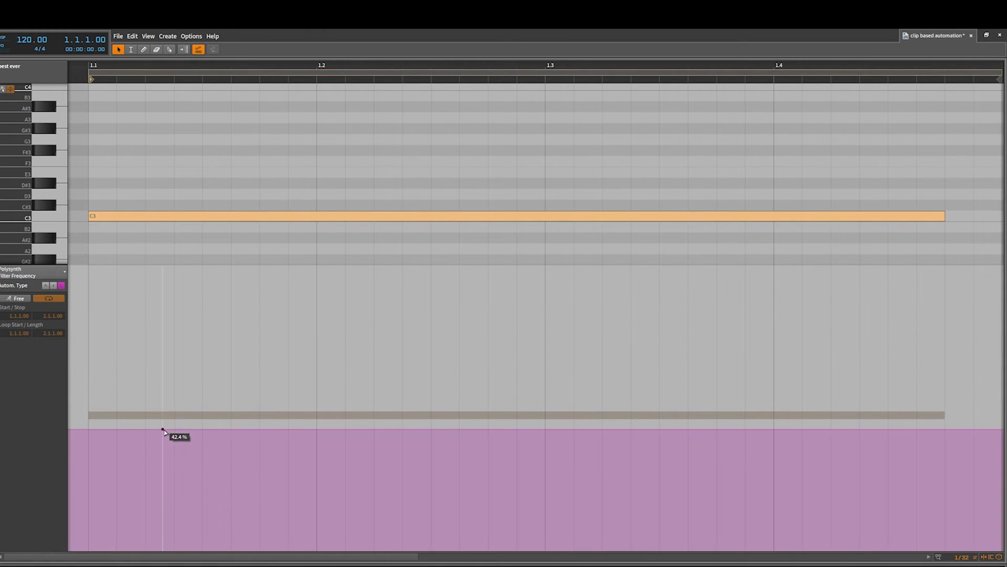
click(546, 430)
mouse_move(547, 430)
mouse_down()
mouse_move(564, 333)
mouse_move(603, 340)
mouse_up()
click(956, 268)
click(659, 327)
drag(630, 344, 630, 545)
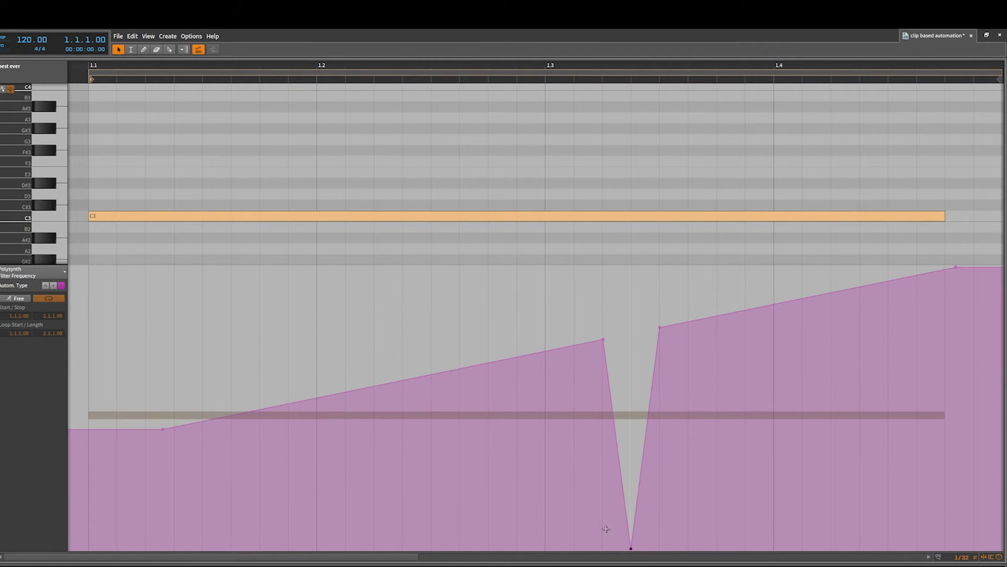
Compare with the red curve, add an early curved high point, then return to the original envelope.
click(46, 285)
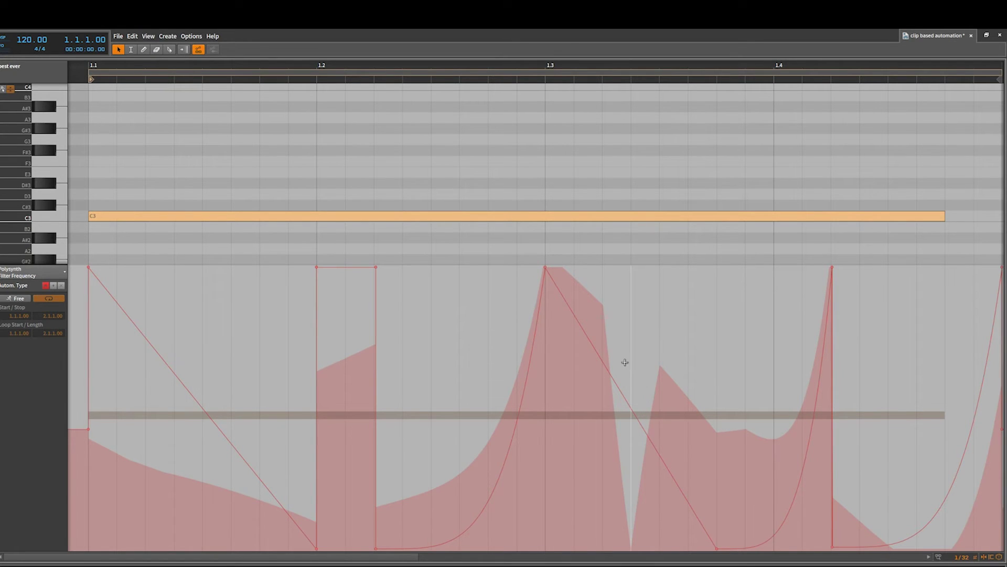
click(61, 286)
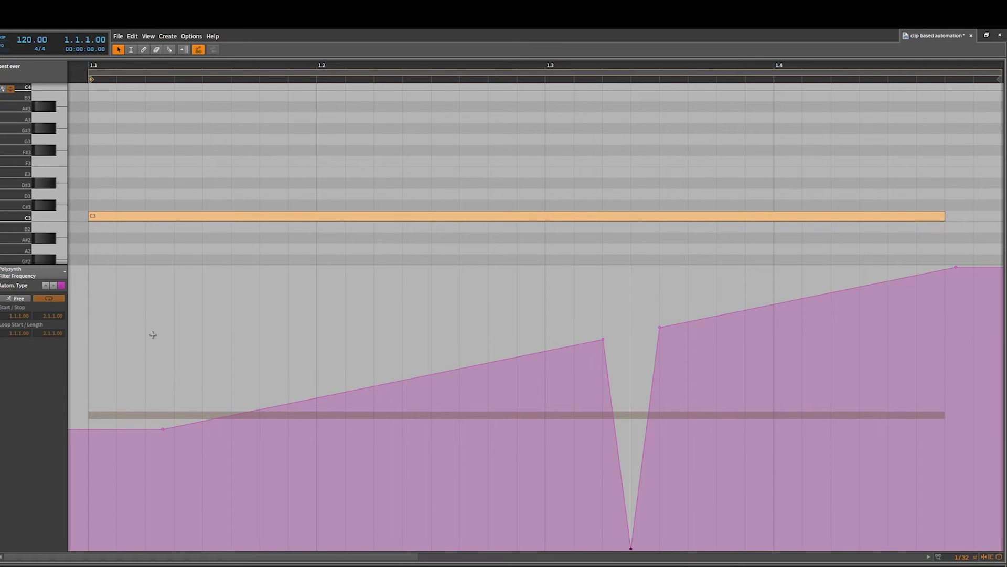
click(163, 428)
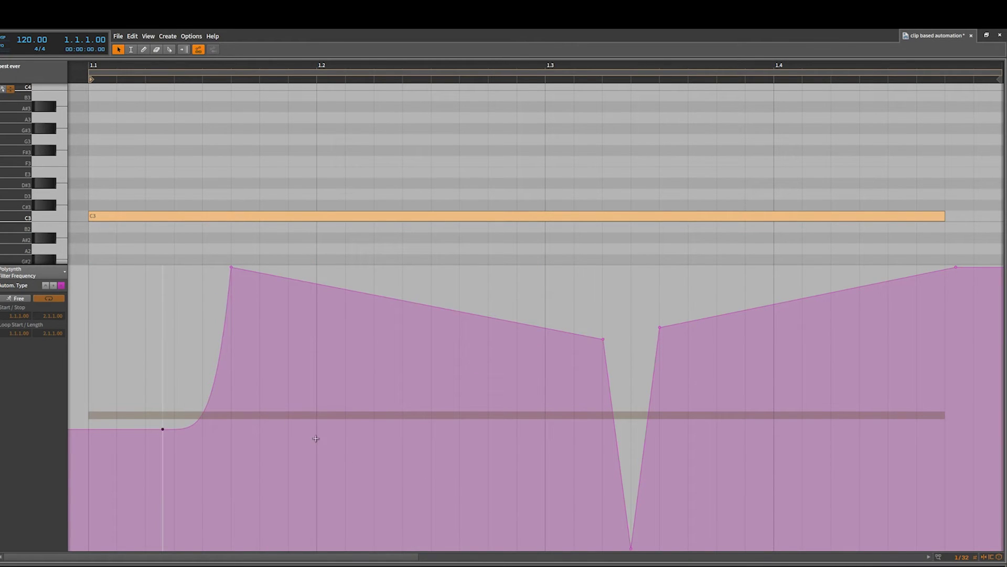
click(46, 286)
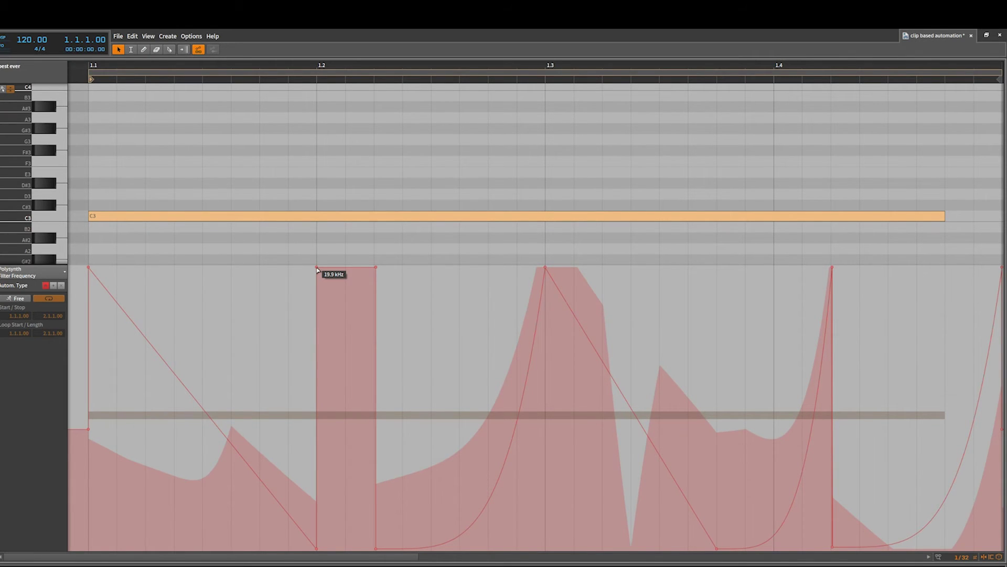
Toggle the clip's Autom. Type between the red first mode and the second and third modes, ending on red.
click(53, 286)
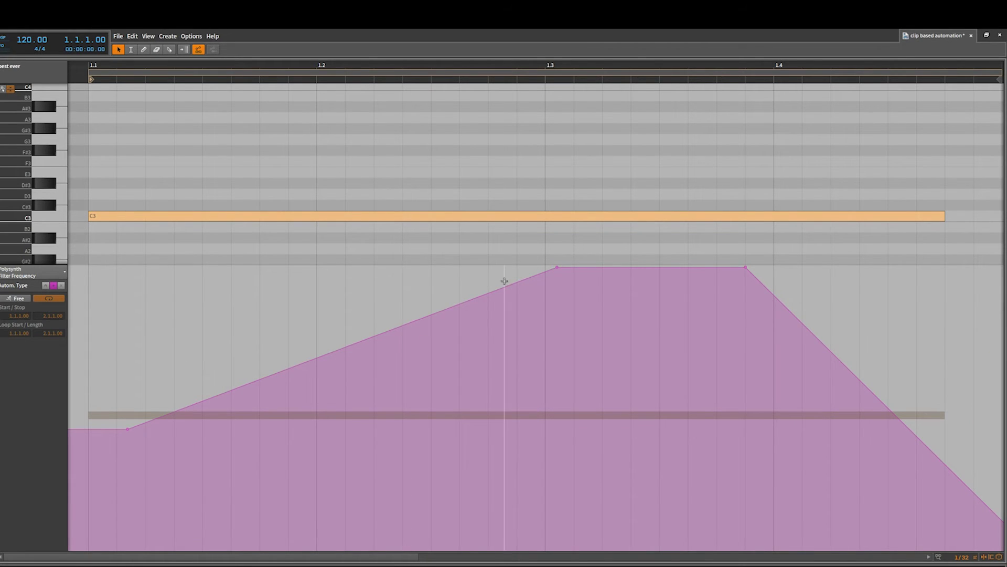
click(46, 286)
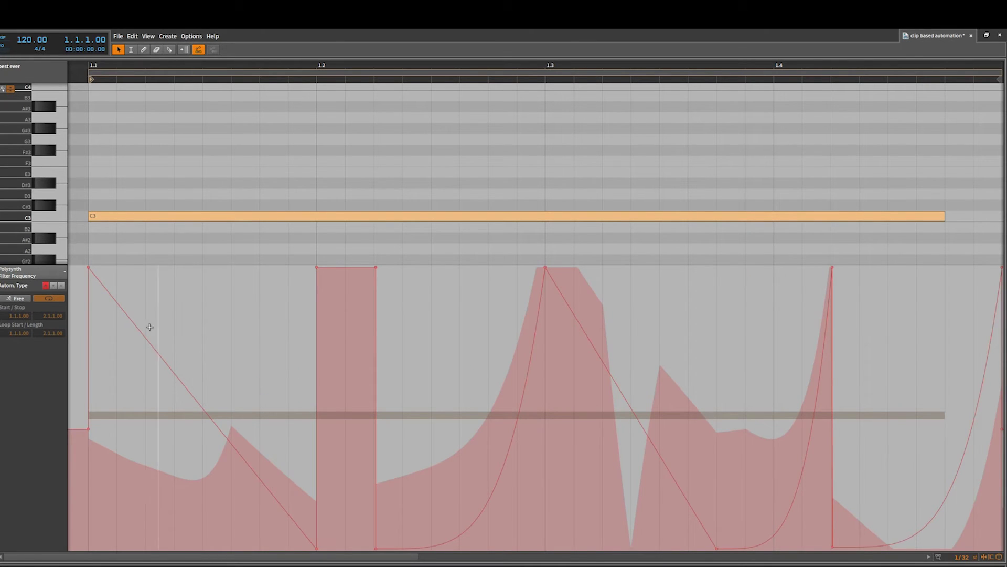
click(61, 285)
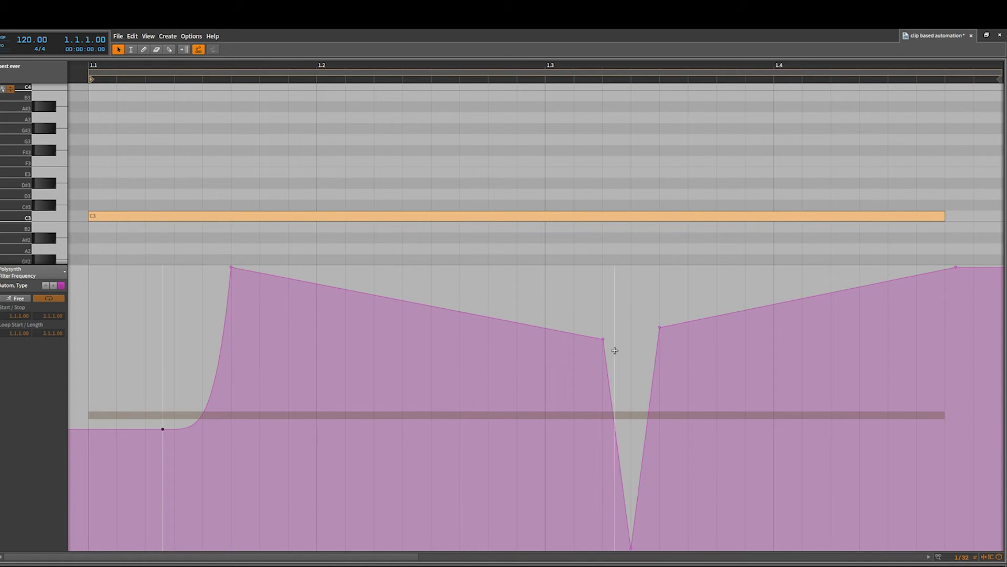
click(47, 285)
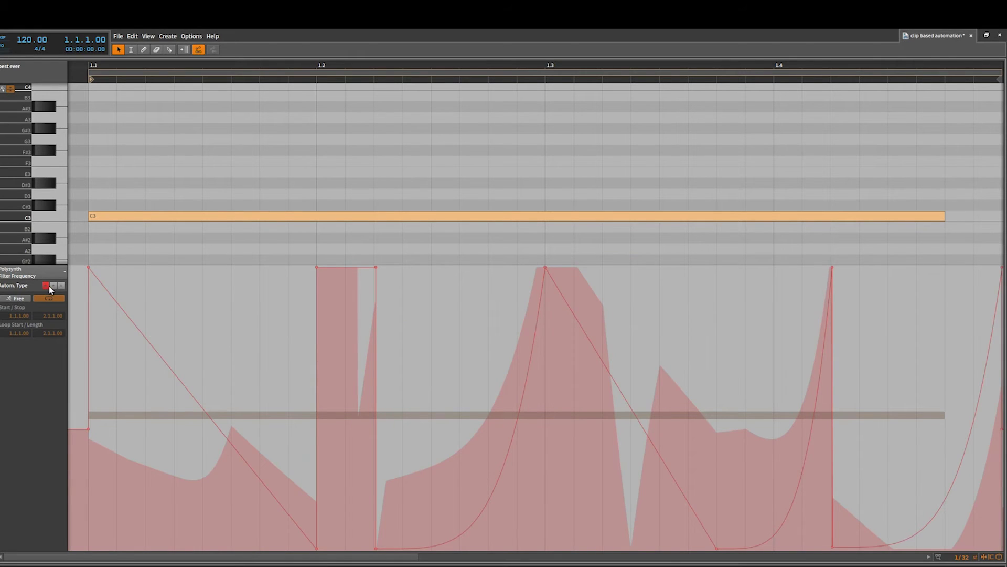
click(54, 285)
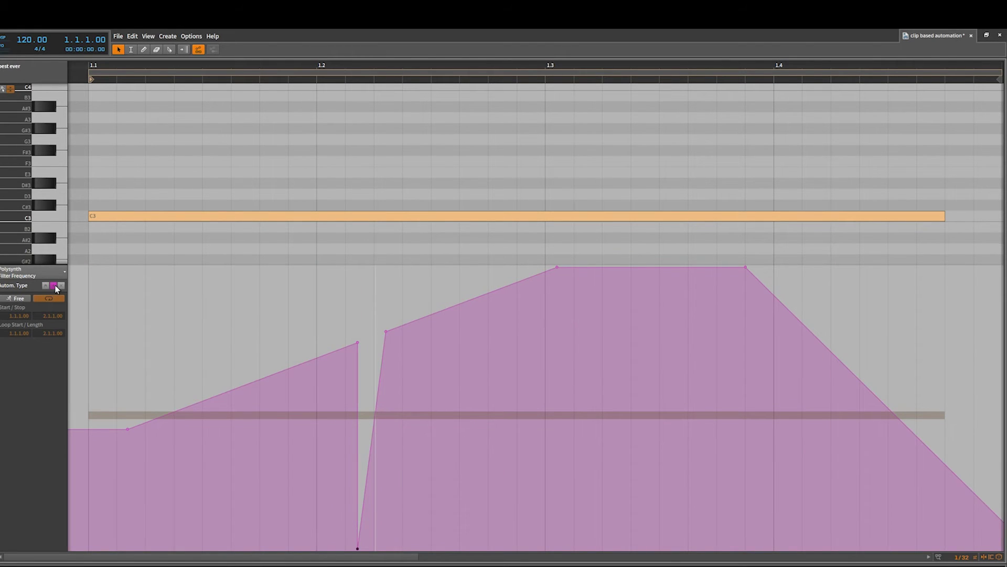
click(46, 286)
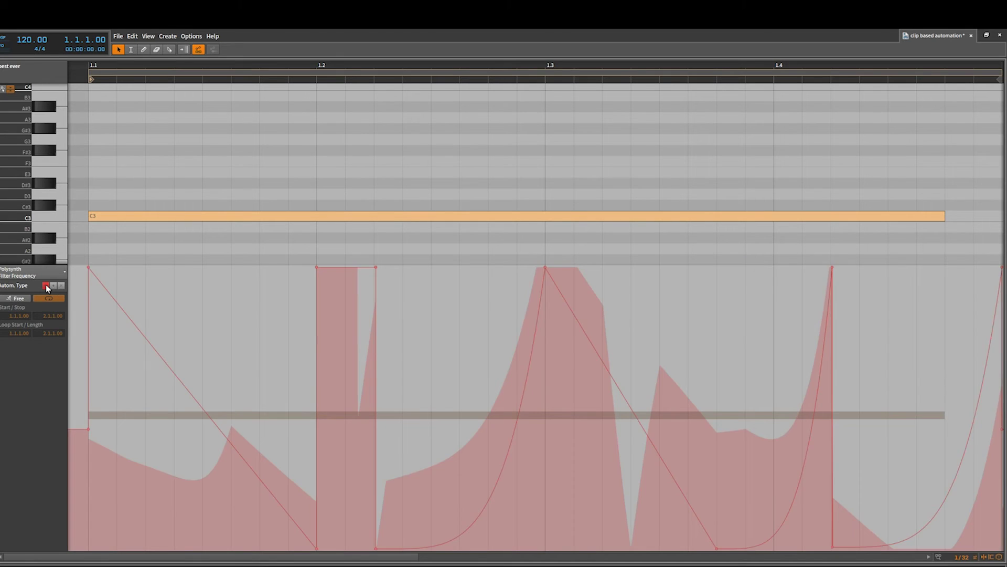
click(60, 286)
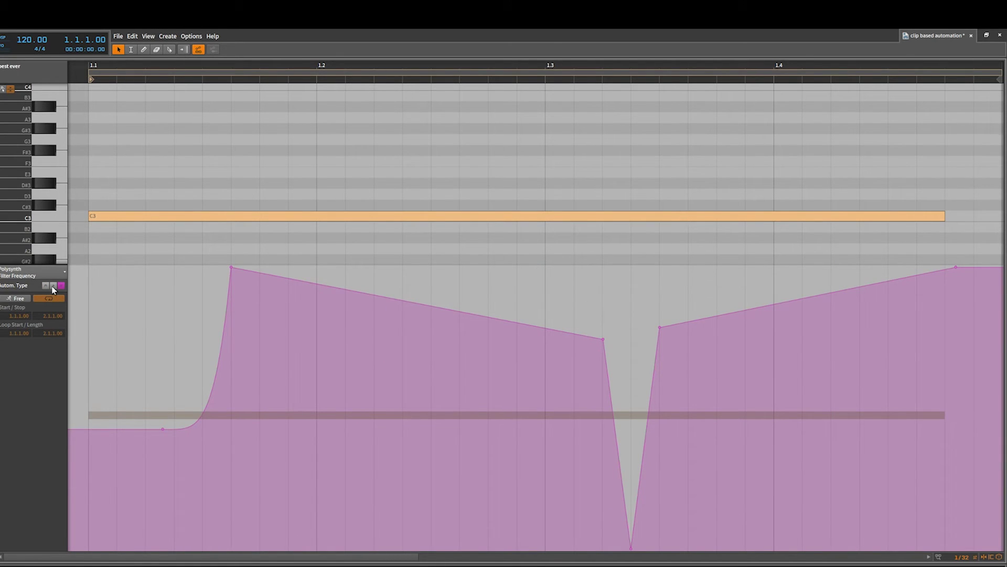
click(53, 286)
click(53, 286)
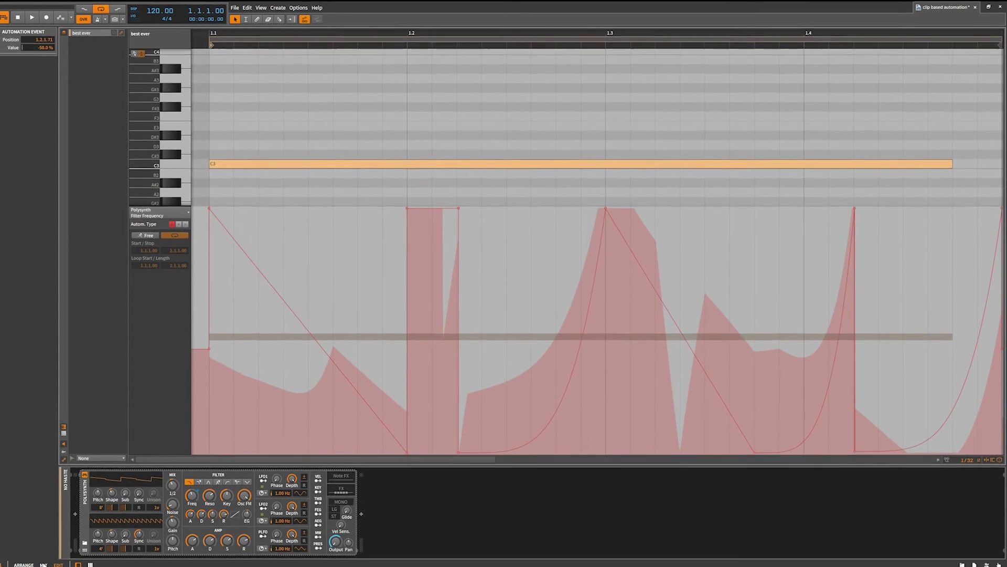
In the Arrange layout, launch the Scene 1 clip and show the No Haste track's Polysynth device panel.
click(36, 560)
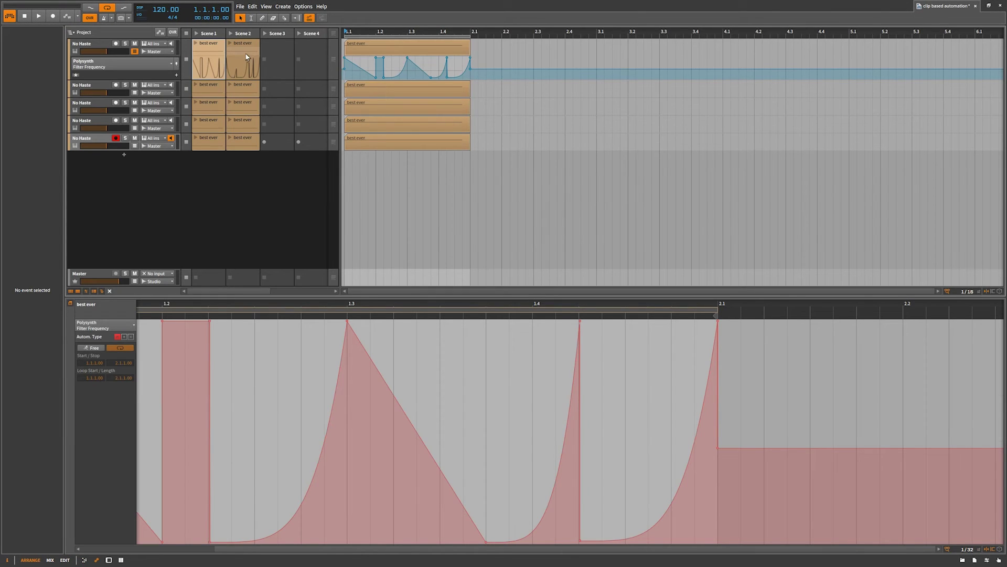
click(196, 43)
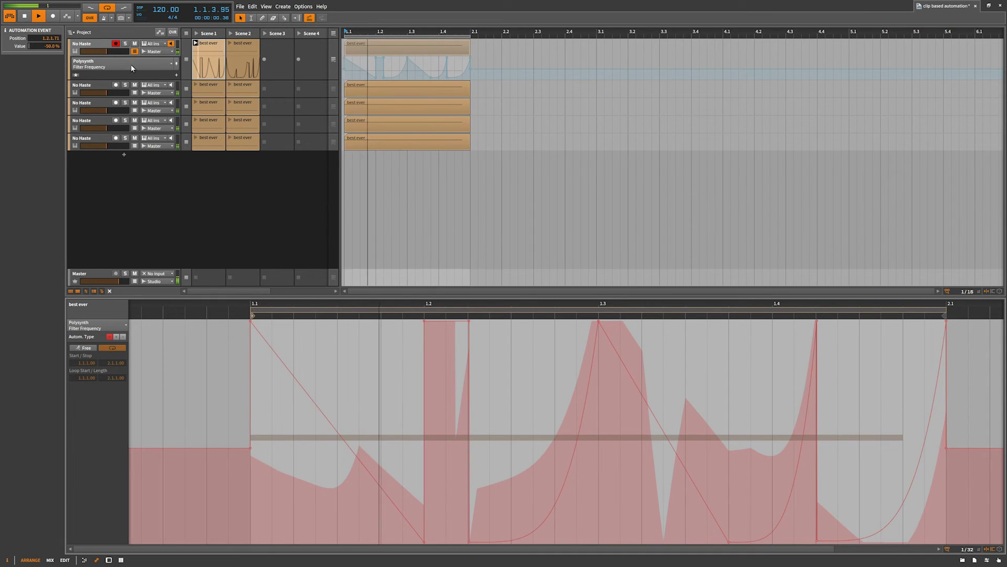
click(94, 46)
key(d)
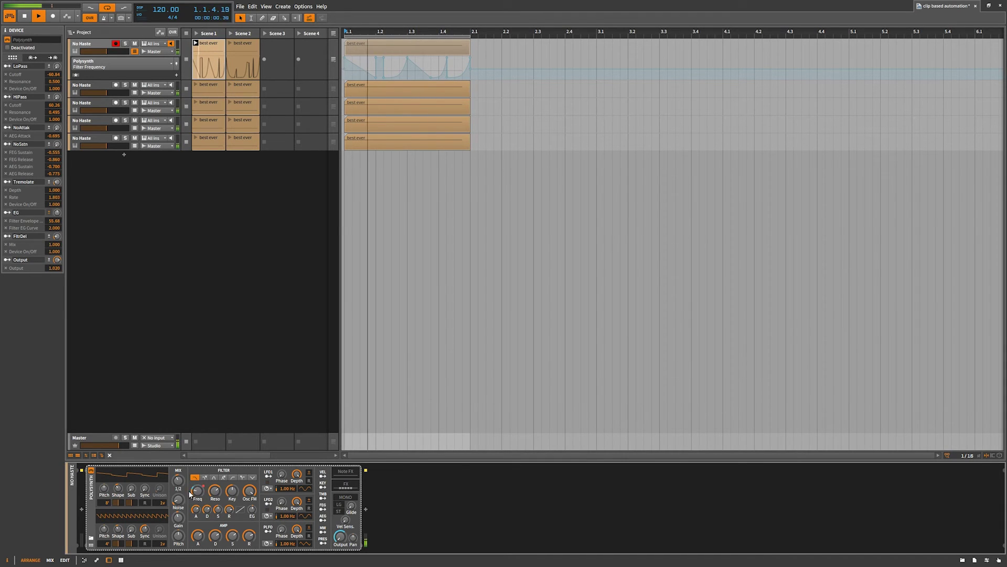
In the clip's automation editor, audition the second and third automation modes.
mouse_move(204, 492)
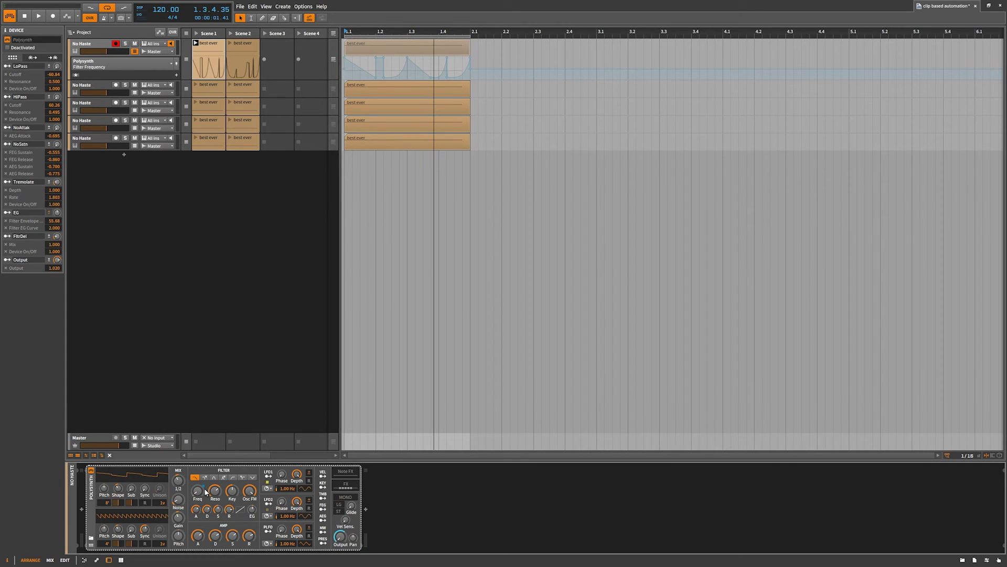
key(ctrl+e)
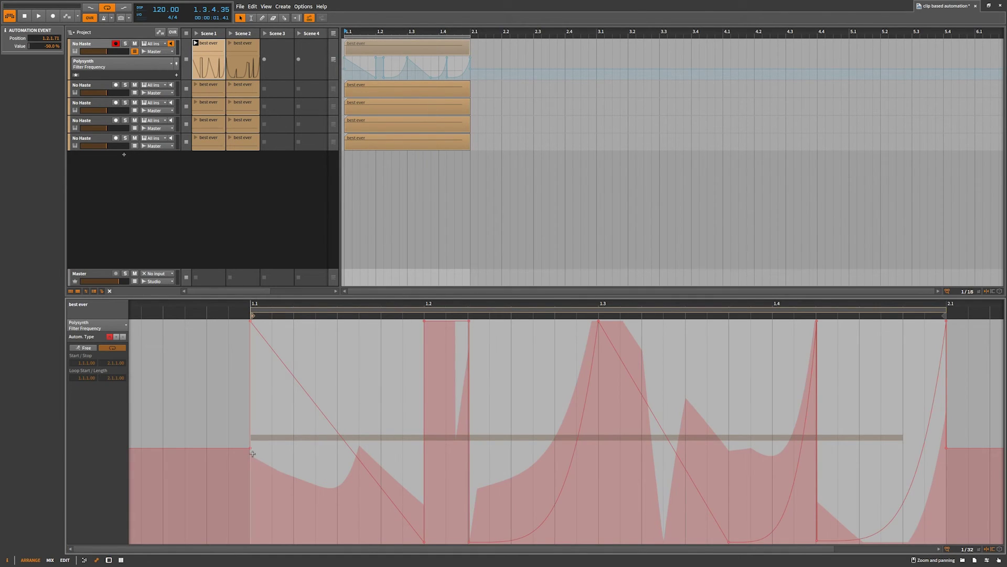
click(117, 338)
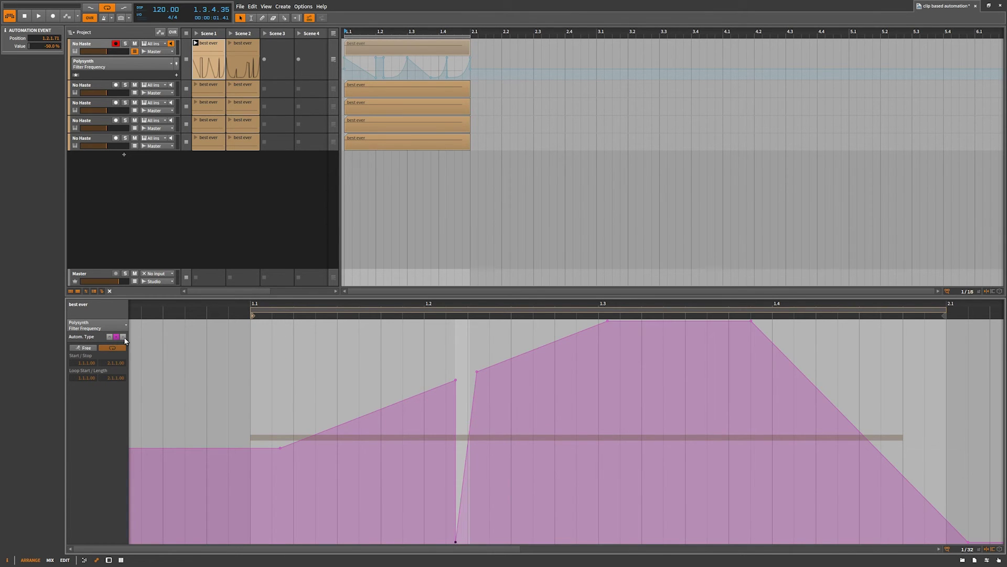
click(123, 337)
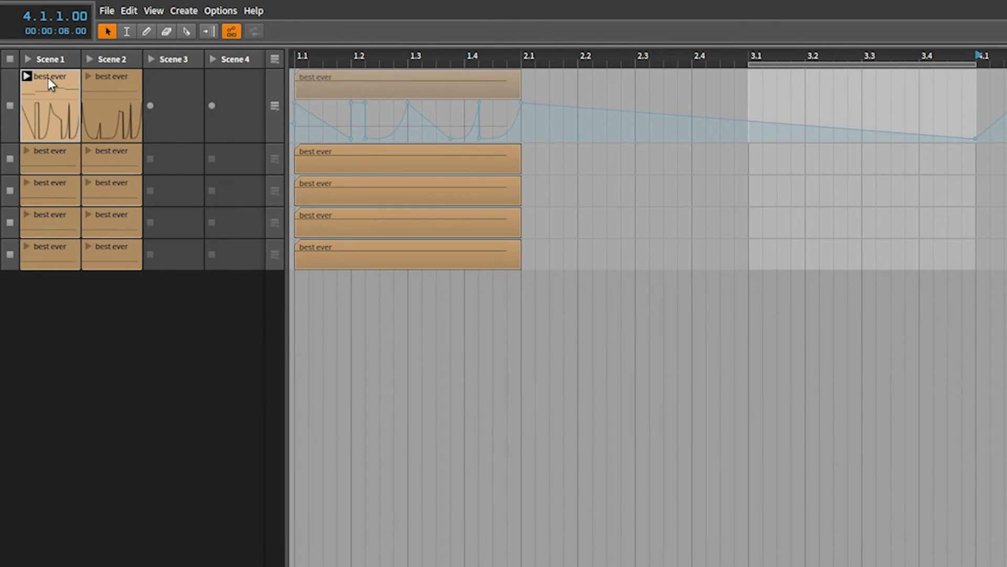
Copy the Scene 1 clip to bar 3.1, delete it, disable automation-follow, then copy it in again.
drag(51, 76, 749, 95)
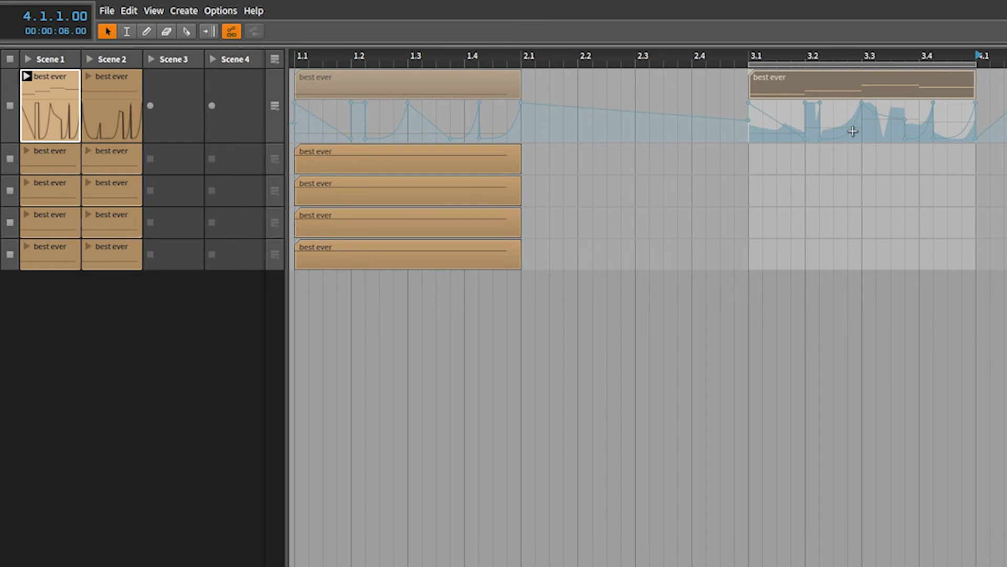
key(Delete)
click(232, 31)
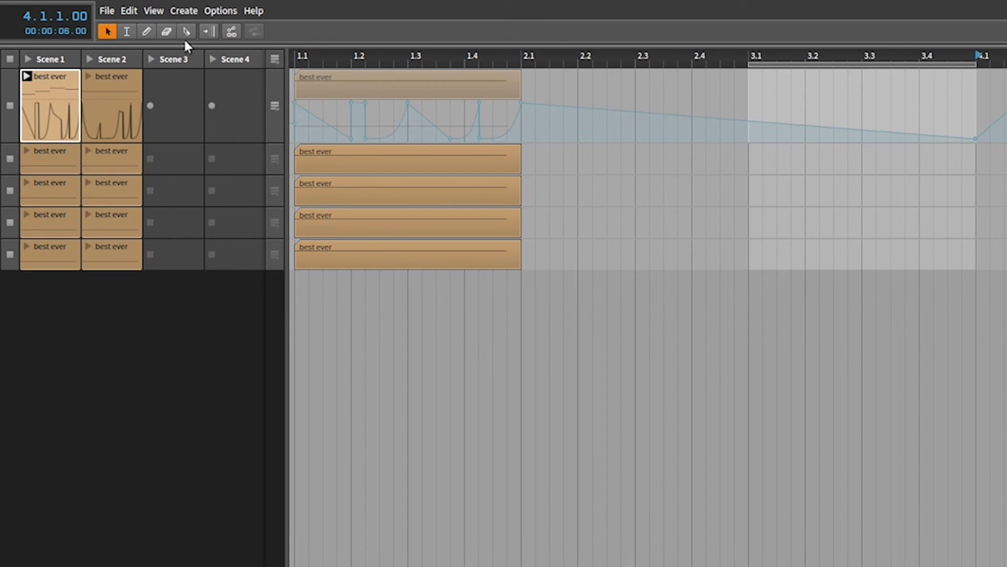
drag(52, 77, 755, 86)
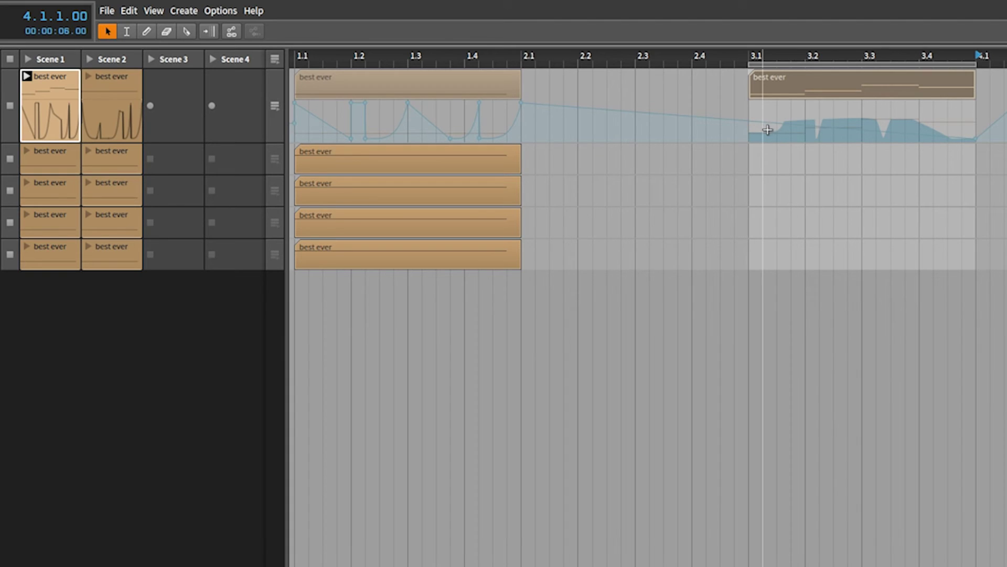
Move the Filter Frequency end point near bar 2.1, then a point to 2.88 kHz near bar 3.4.
mouse_move(964, 142)
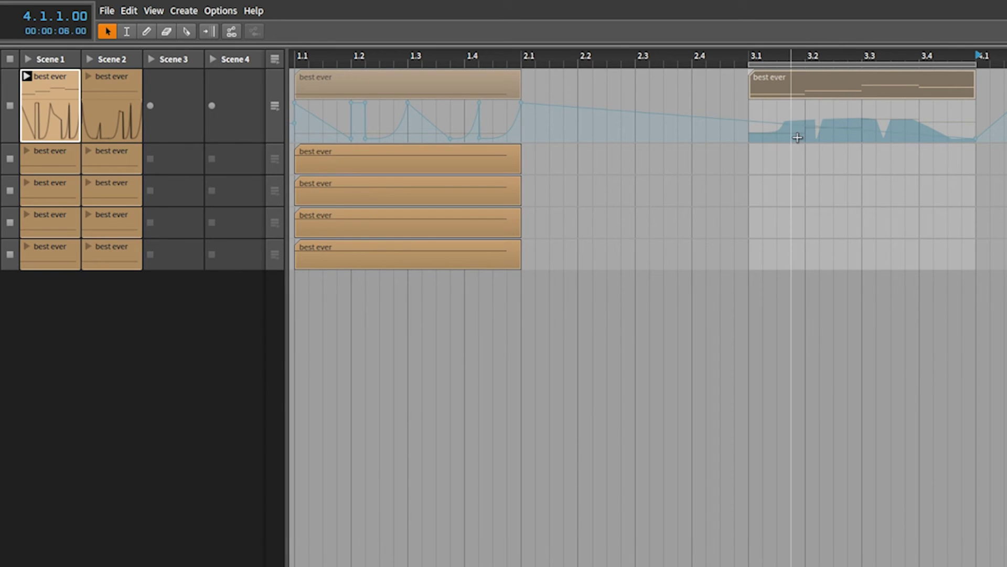
drag(975, 139, 532, 124)
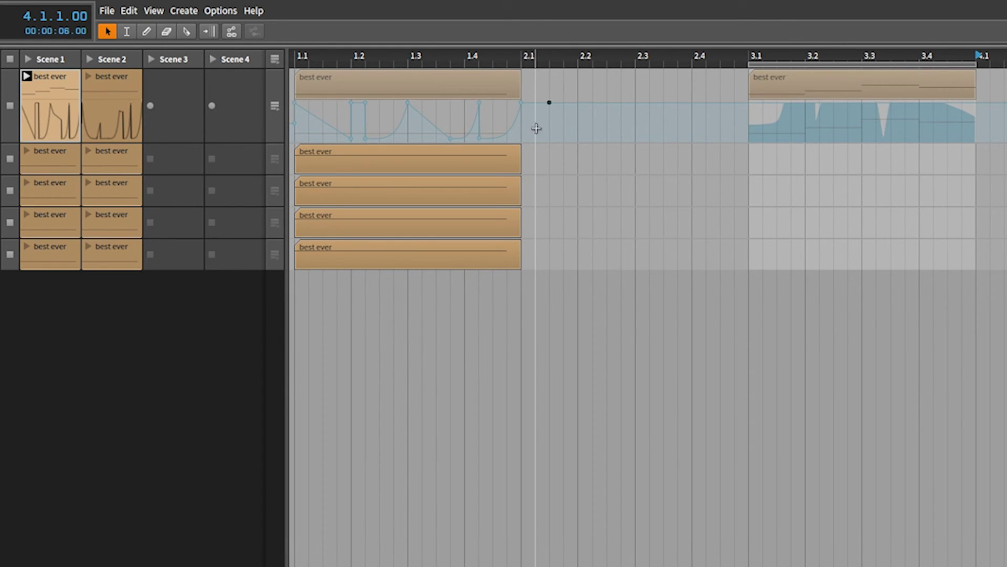
mouse_move(549, 105)
drag(548, 104, 976, 139)
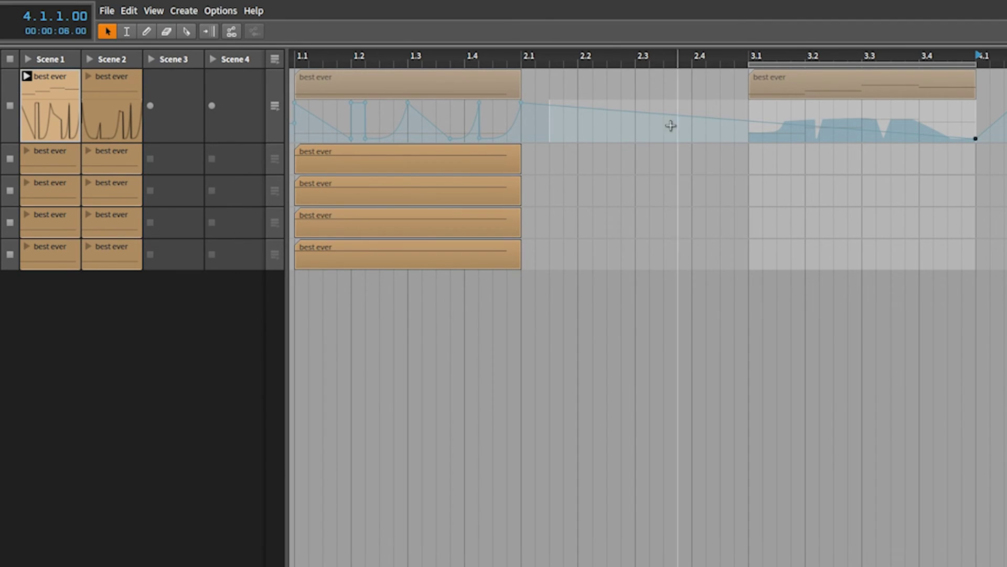
mouse_move(524, 109)
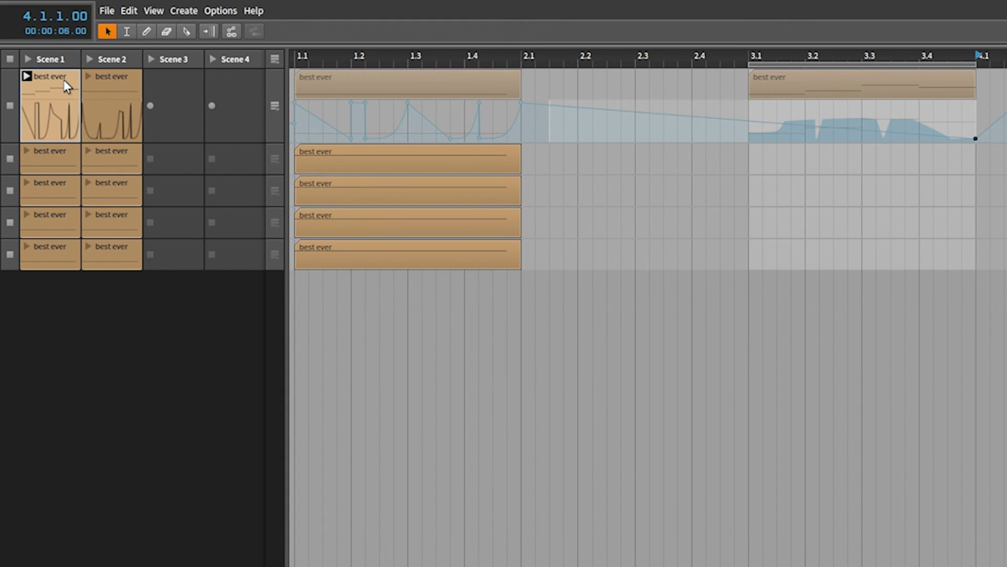
Delete the clip at bar 3.1 and place a fresh Scene 1 copy there.
click(853, 84)
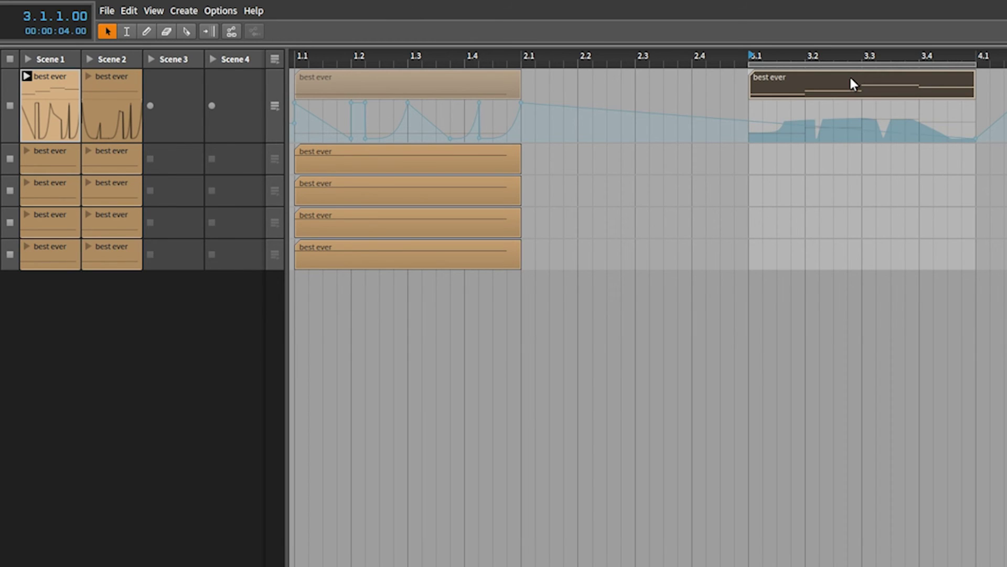
key(Delete)
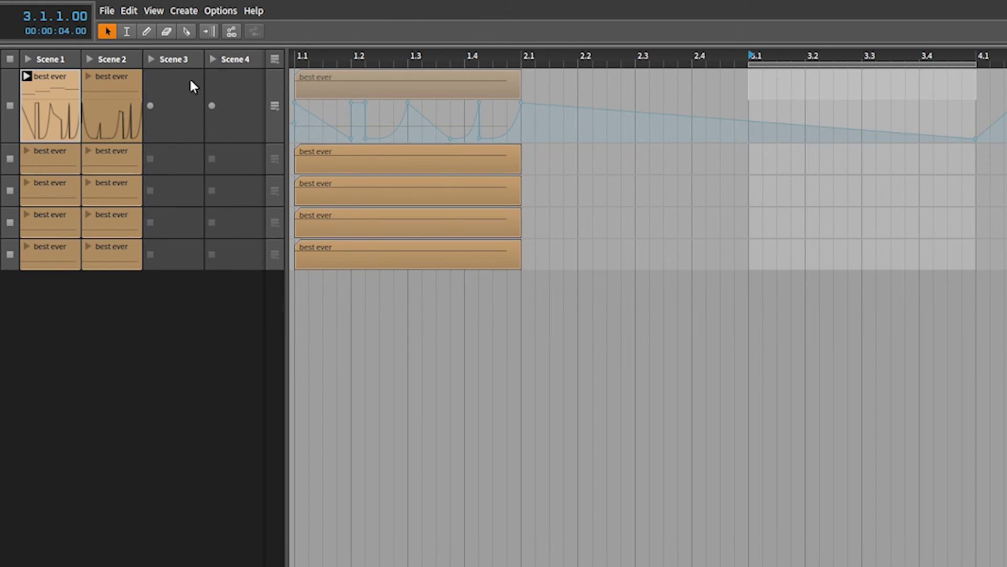
click(52, 83)
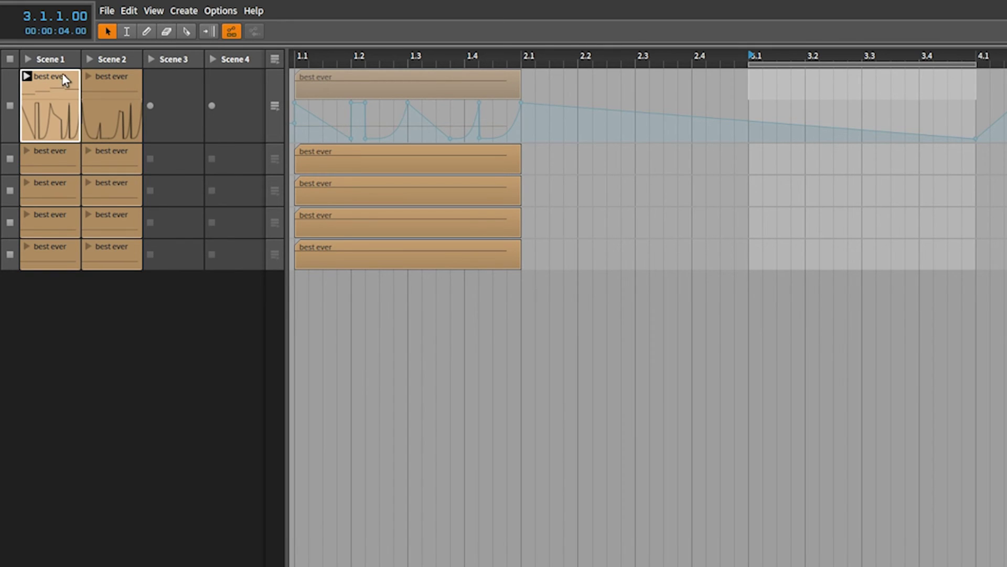
drag(64, 77, 748, 107)
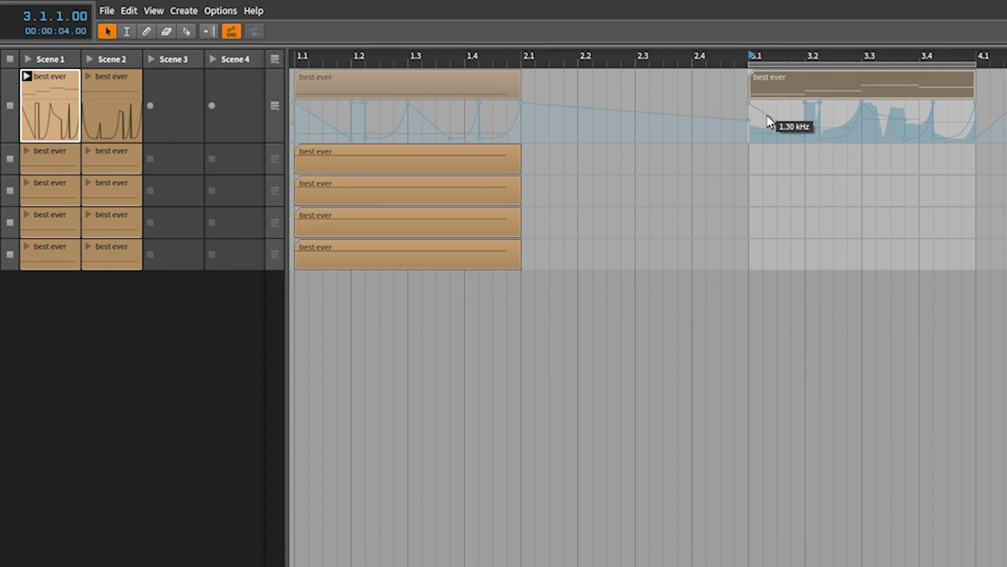
Set the Filter Frequency points near bar 3.1 to 1.48 kHz and 2.09 kHz.
click(749, 123)
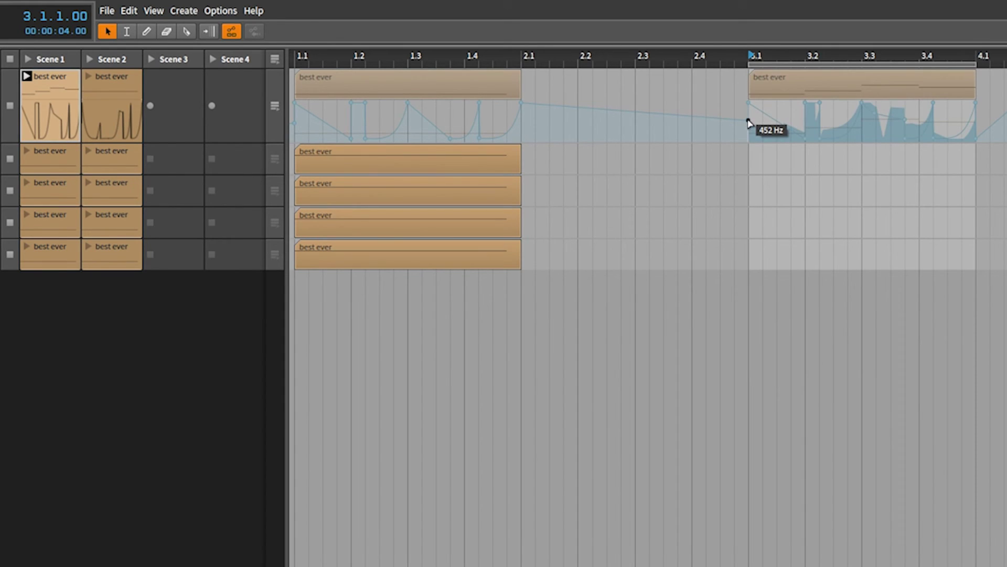
drag(748, 120, 748, 114)
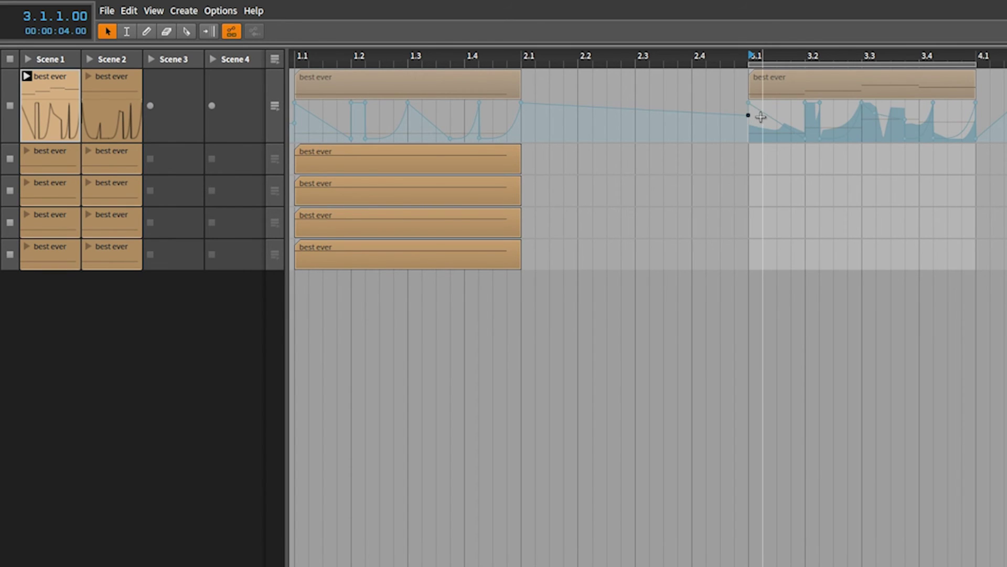
drag(749, 115, 664, 113)
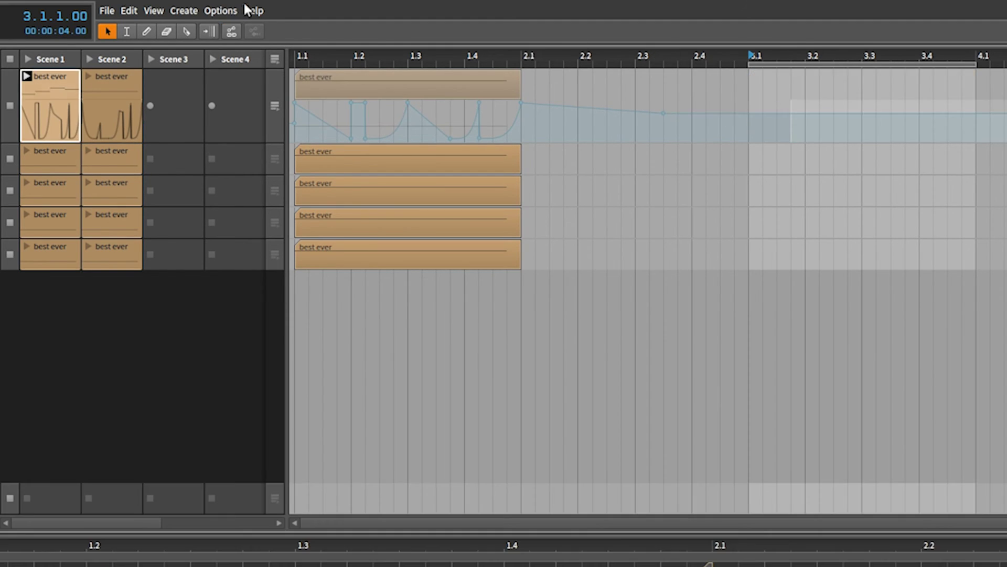
With automation-follow off, copy Scene 1 to bar 3.1 and set filter breakpoints to 58.1 Hz and 780 Hz.
click(231, 31)
drag(66, 81, 750, 102)
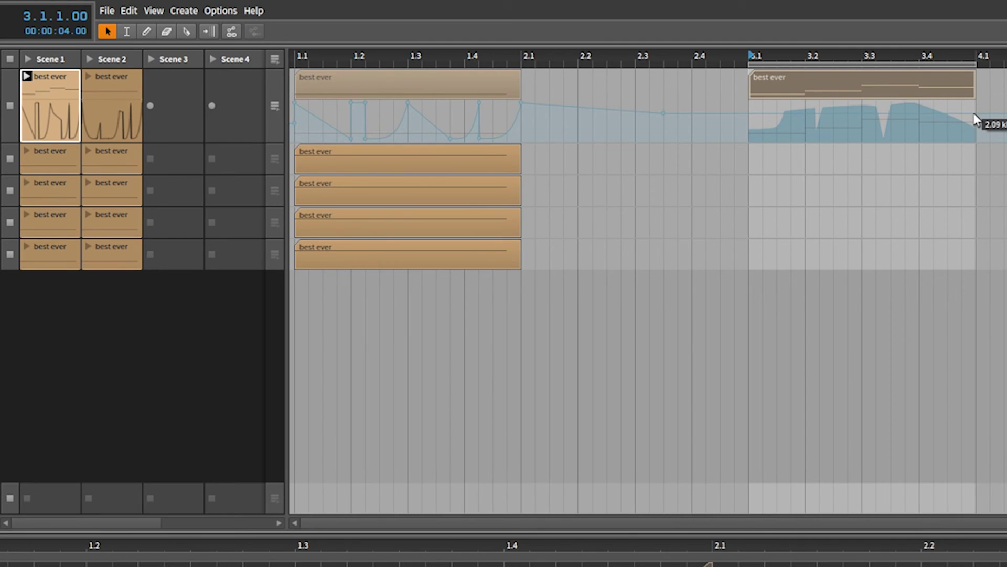
drag(975, 119, 663, 114)
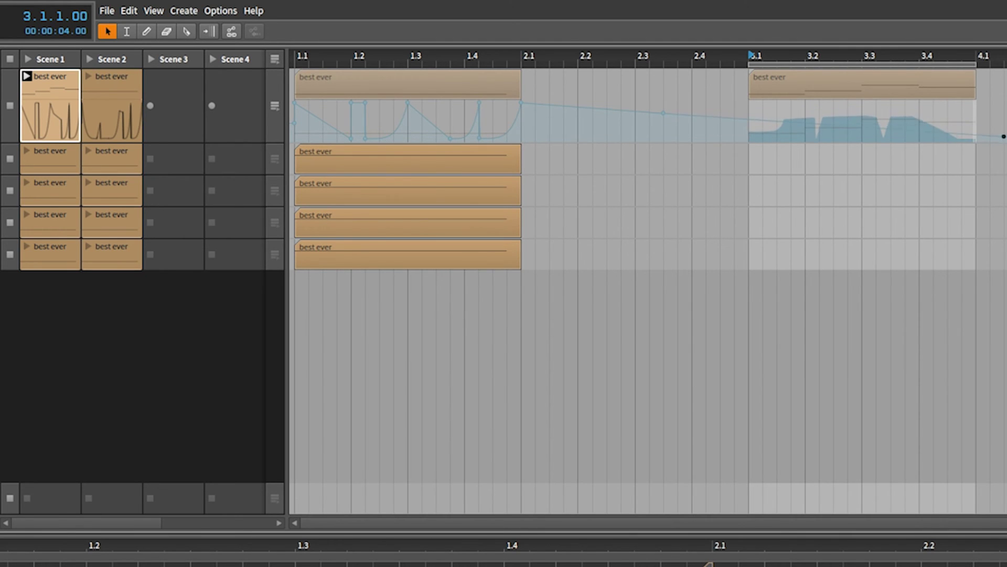
drag(947, 138, 976, 138)
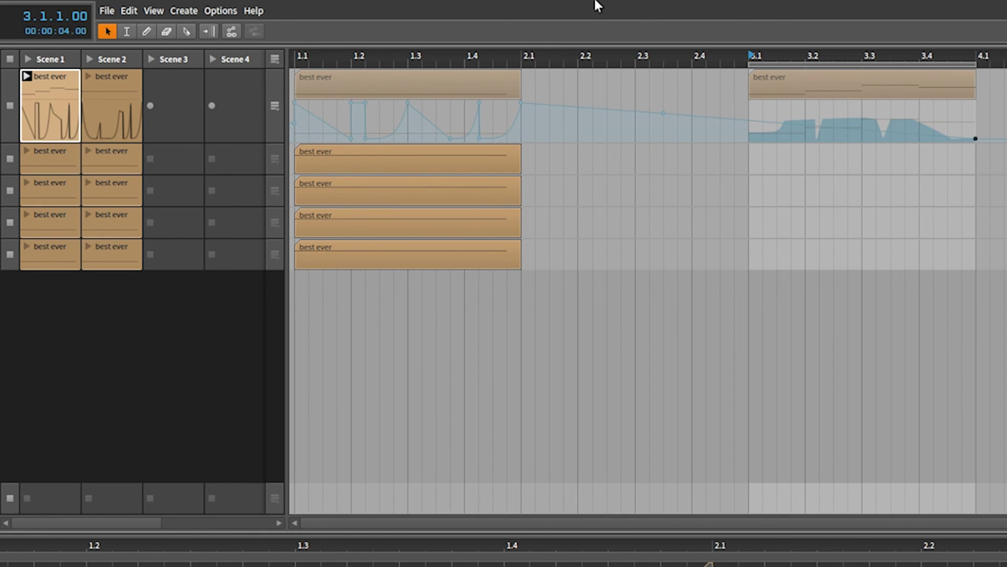
mouse_move(983, 141)
mouse_move(983, 139)
mouse_down()
mouse_move(678, 117)
mouse_move(981, 137)
mouse_up()
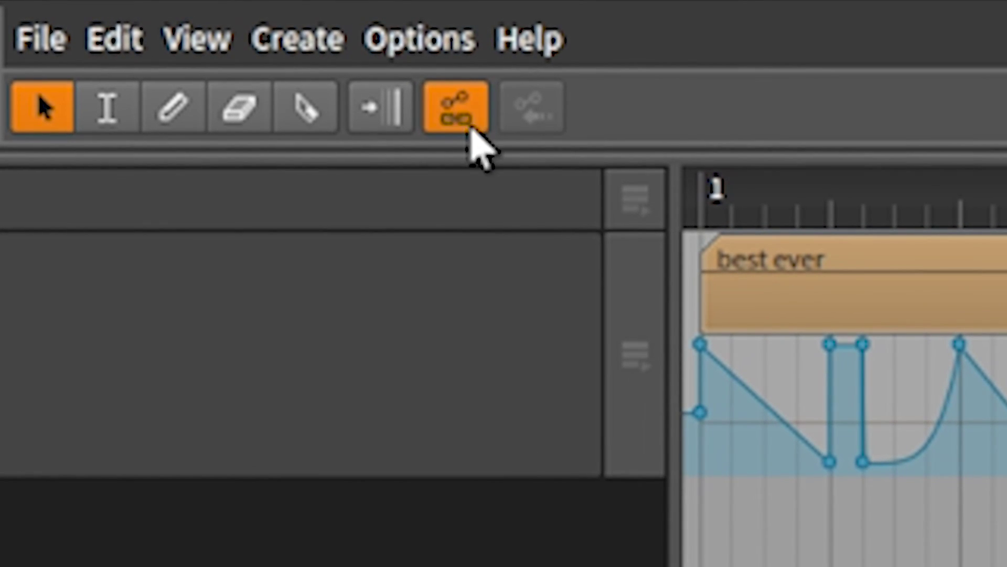
Switch off the 'Automation follows when clips are moved' toolbar toggle.
click(471, 108)
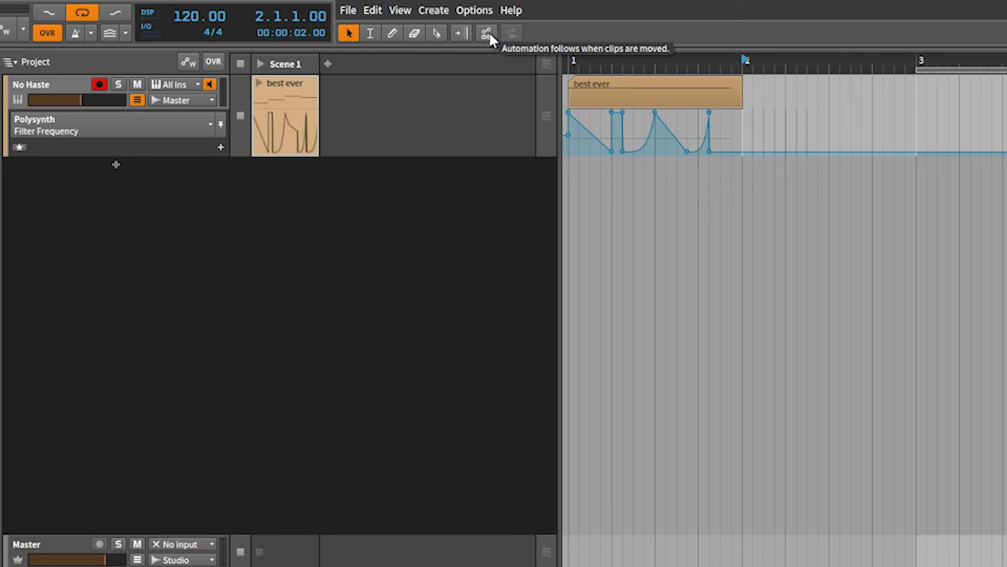
Copy the best ever clip to bar 2 and add a raised Filter Frequency point near bar 3.
drag(276, 84, 746, 92)
double_click(872, 148)
drag(872, 147, 741, 119)
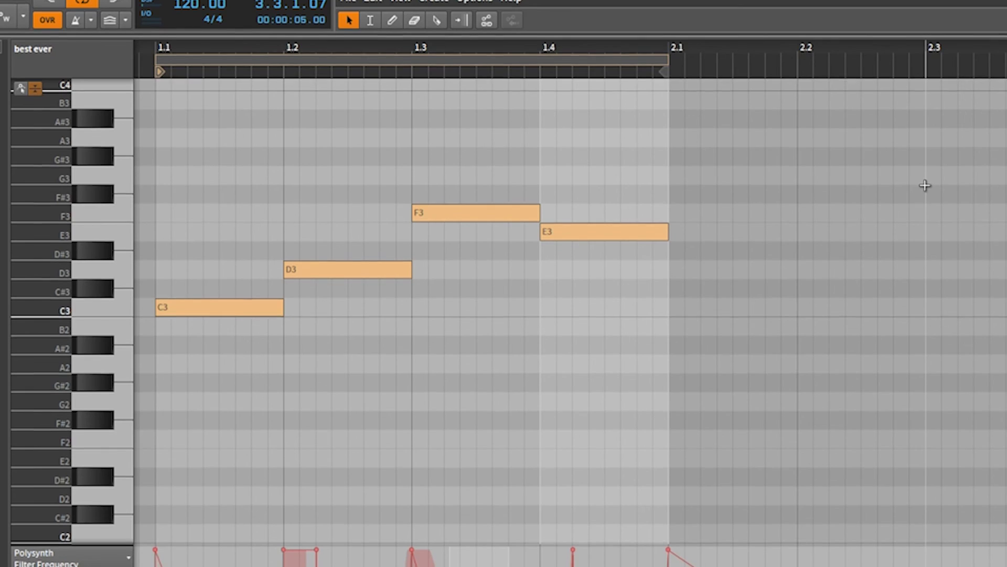